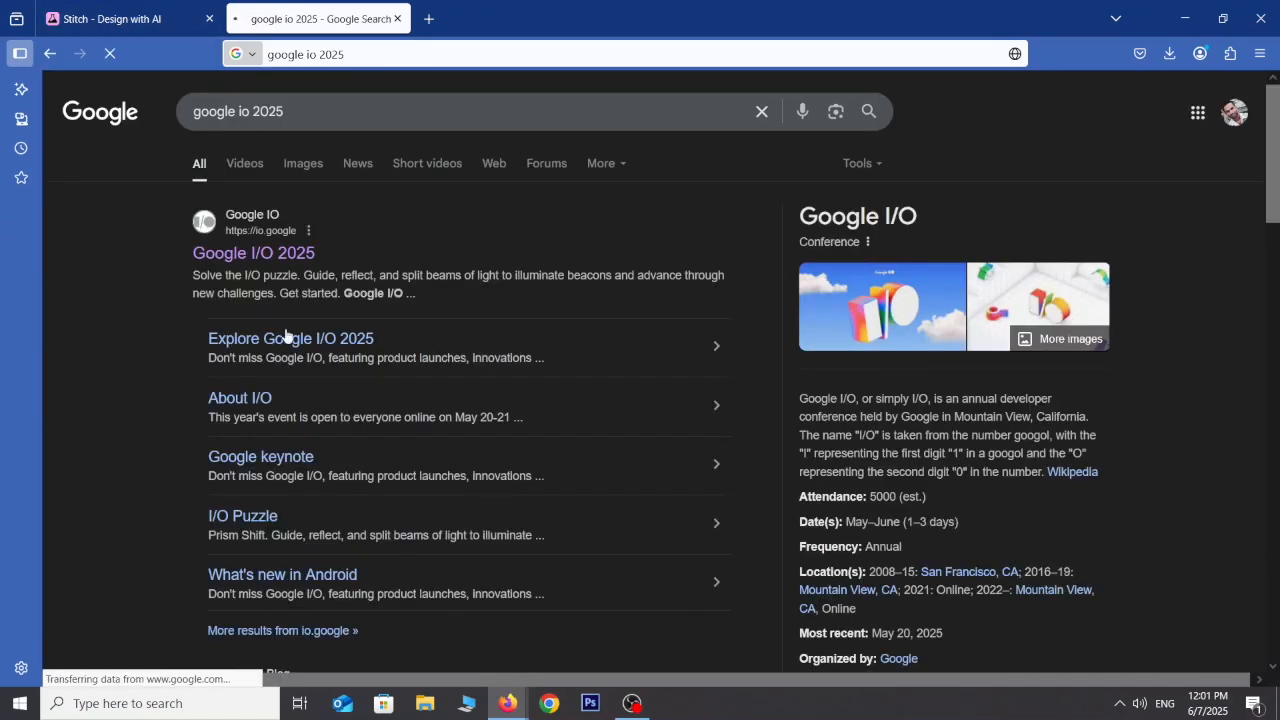
Open the Stitch design site from the Google search results and set the new design's platform to Web
{"action": "left_click", "coordinate": [265, 263]}
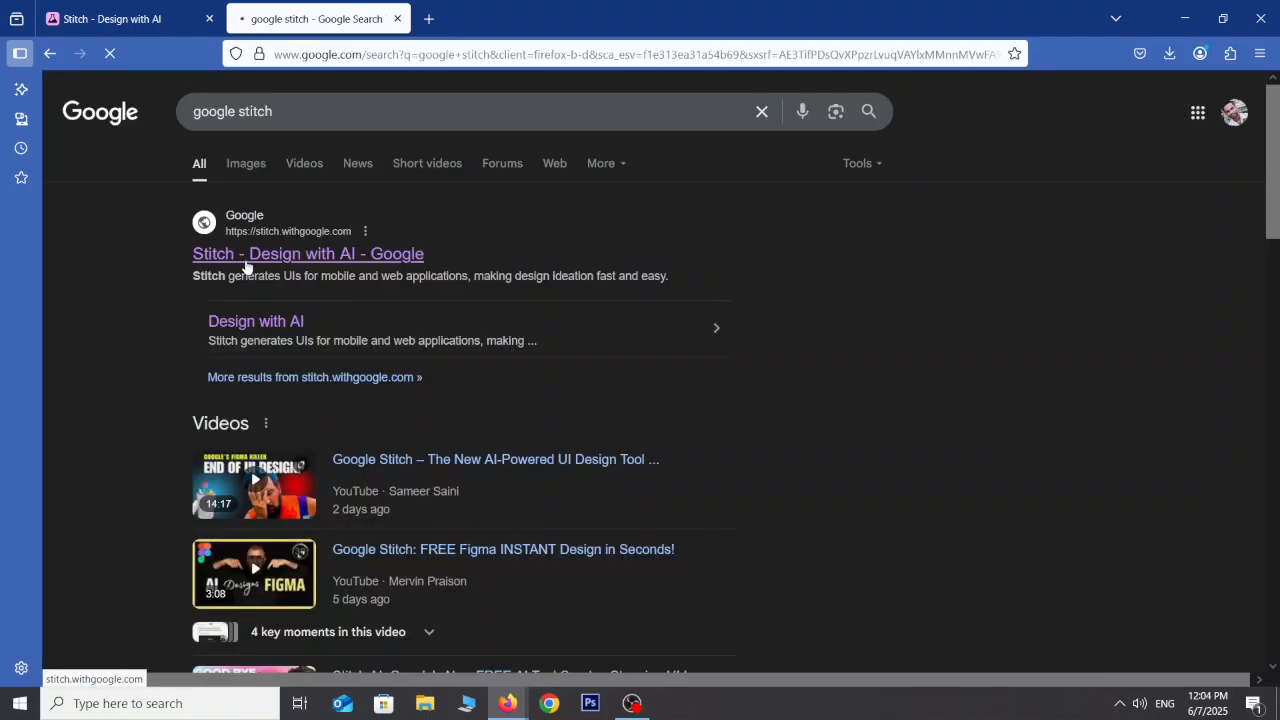
{"action": "left_click", "coordinate": [246, 262]}
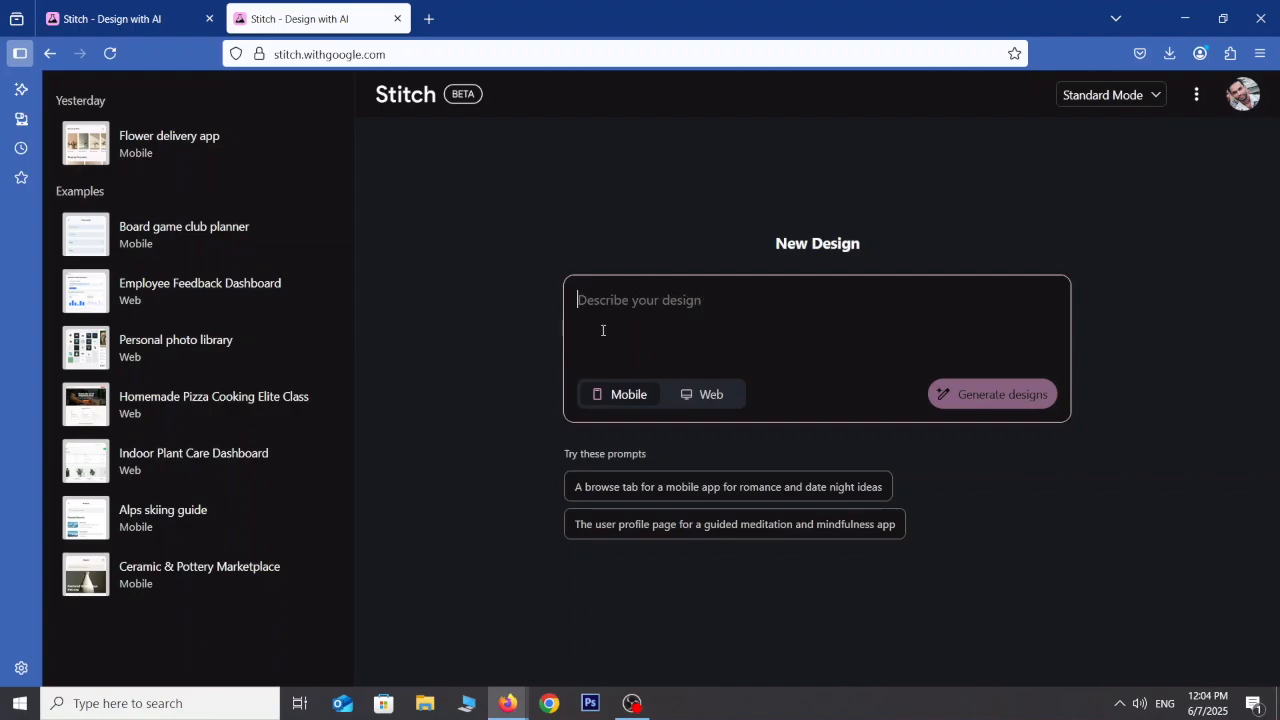
{"action": "left_click", "coordinate": [705, 396]}
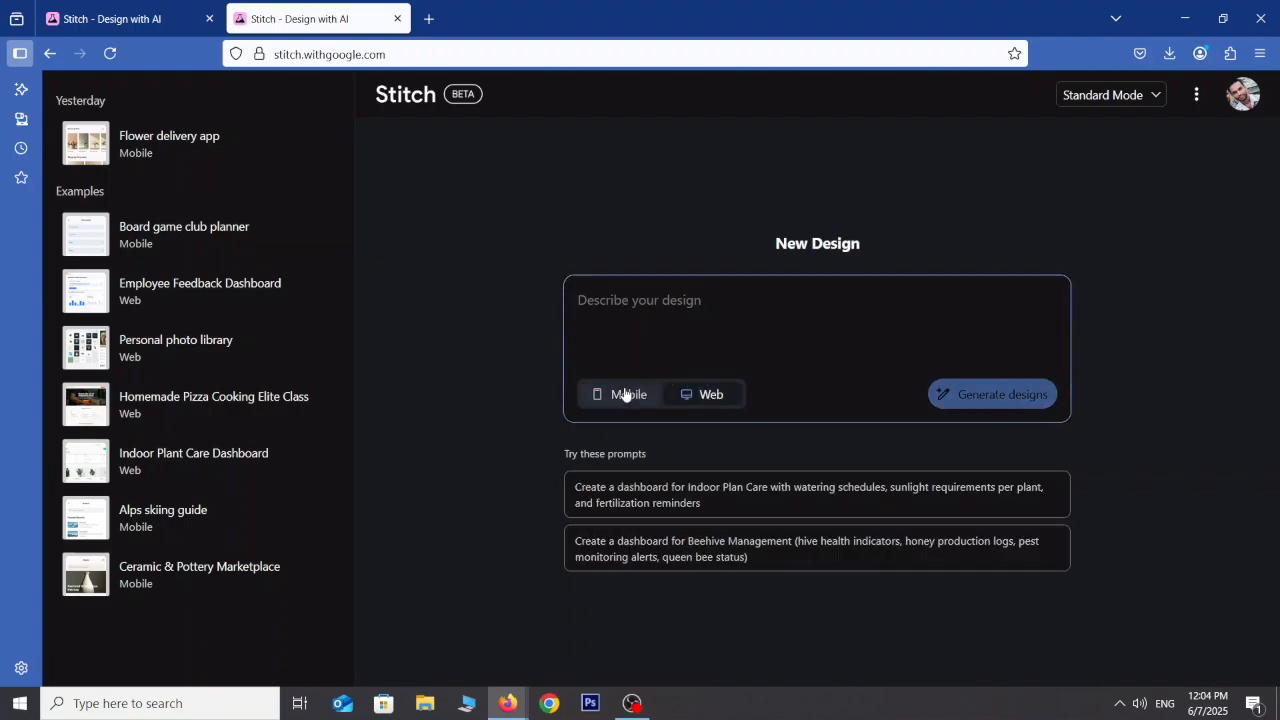
{"action": "left_click", "coordinate": [625, 394]}
{"action": "left_click", "coordinate": [712, 396]}
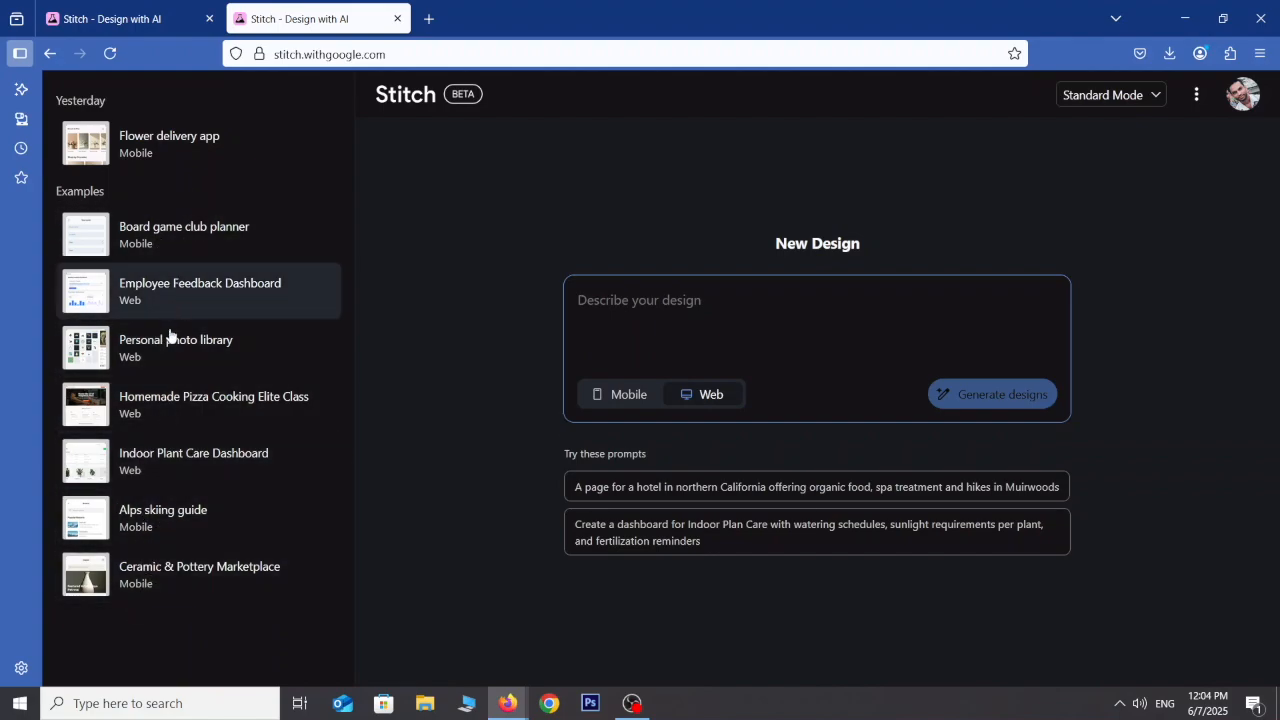
Try Experimental Mode for the new design and switch back to Standard Mode
{"action": "left_click", "coordinate": [1141, 96]}
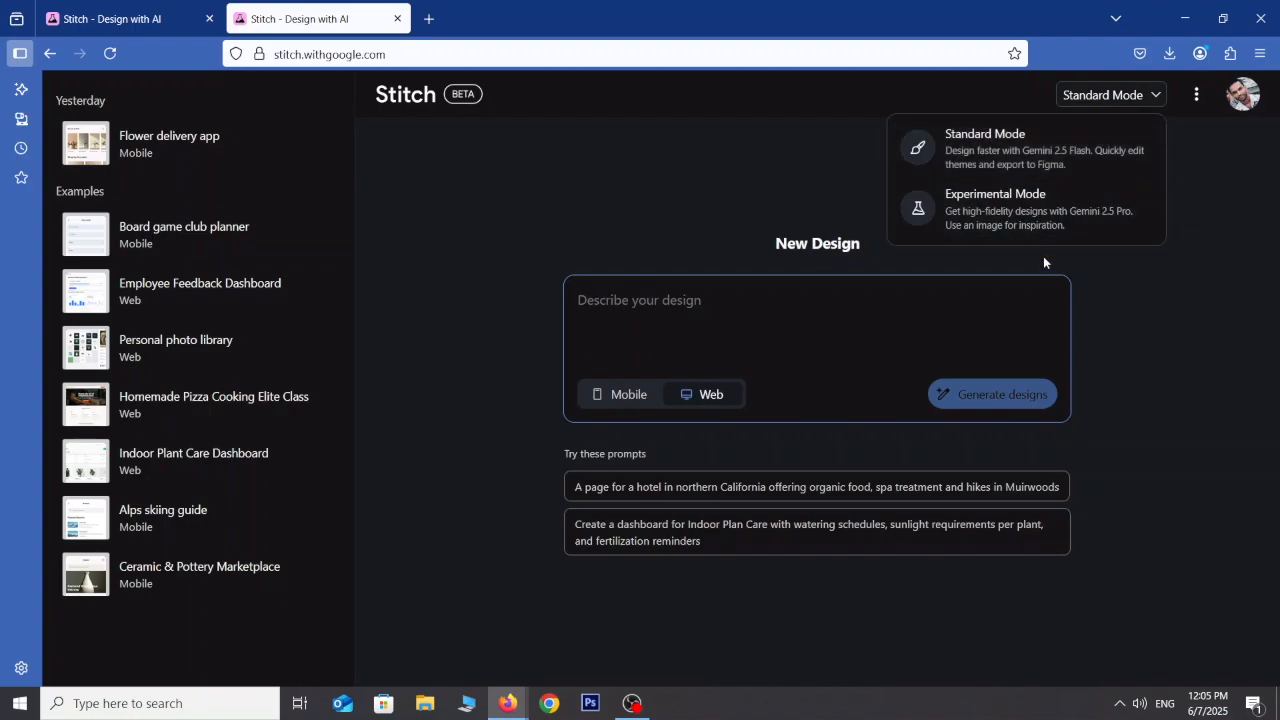
{"action": "left_click", "coordinate": [1042, 197]}
{"action": "left_click", "coordinate": [1125, 100]}
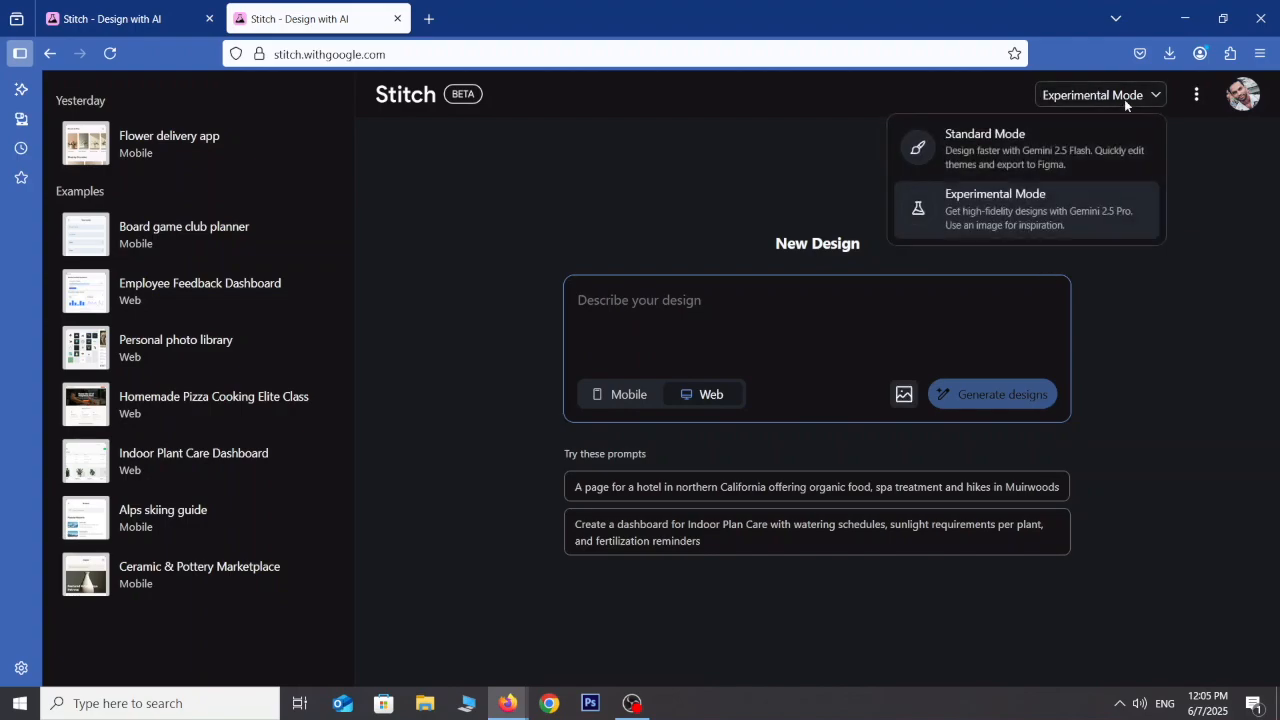
{"action": "left_click", "coordinate": [1014, 149]}
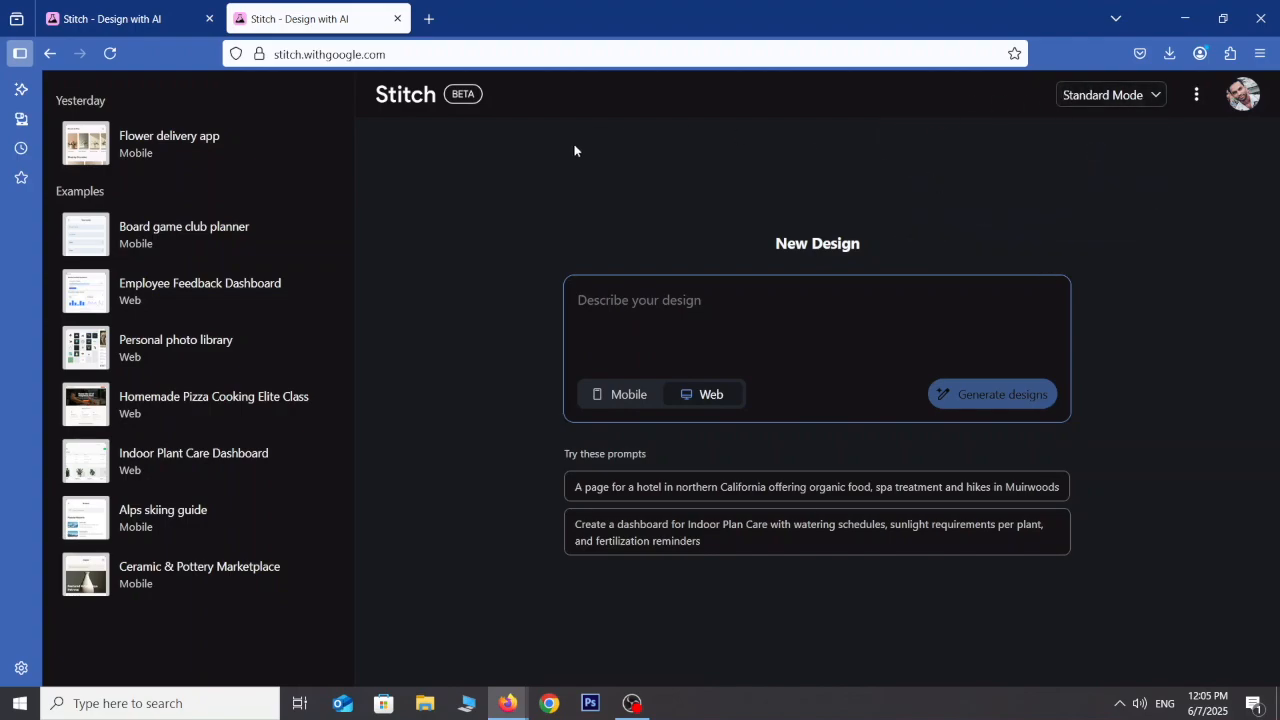
Set up ChatGPT as the AI chatbot in the Firefox sidebar and start a chat
{"action": "left_click", "coordinate": [20, 91]}
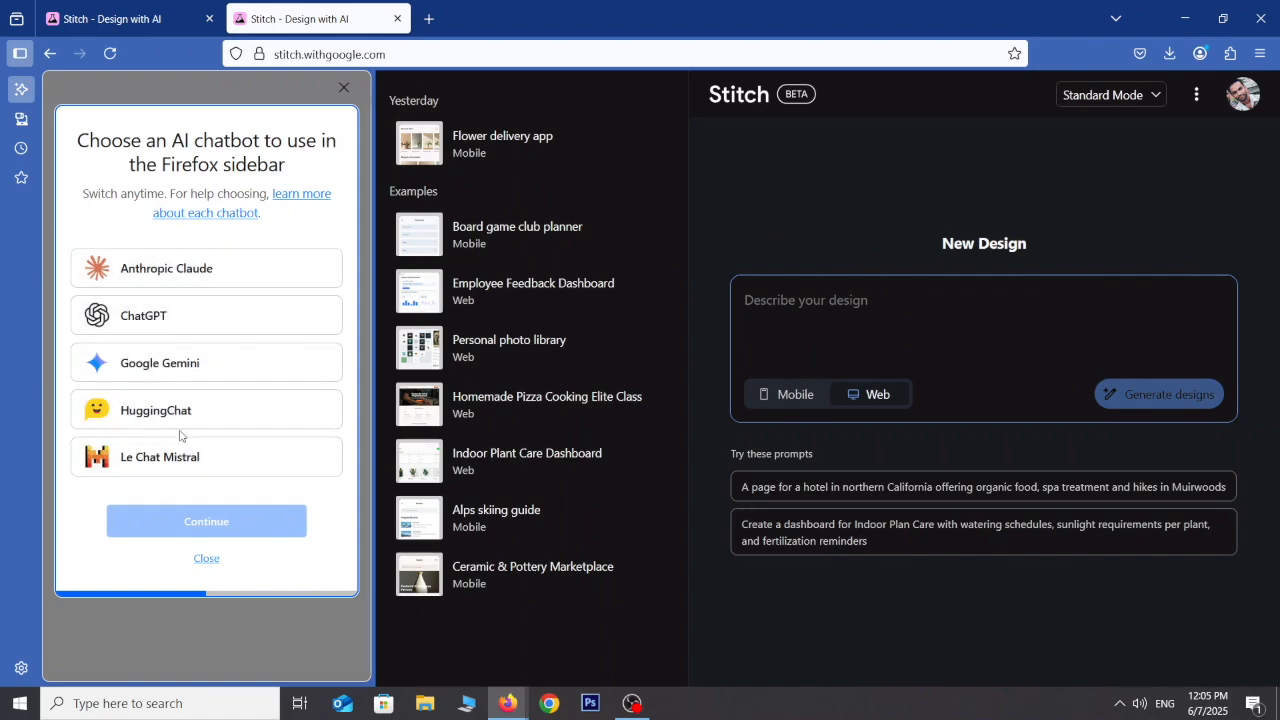
{"action": "left_click", "coordinate": [146, 336]}
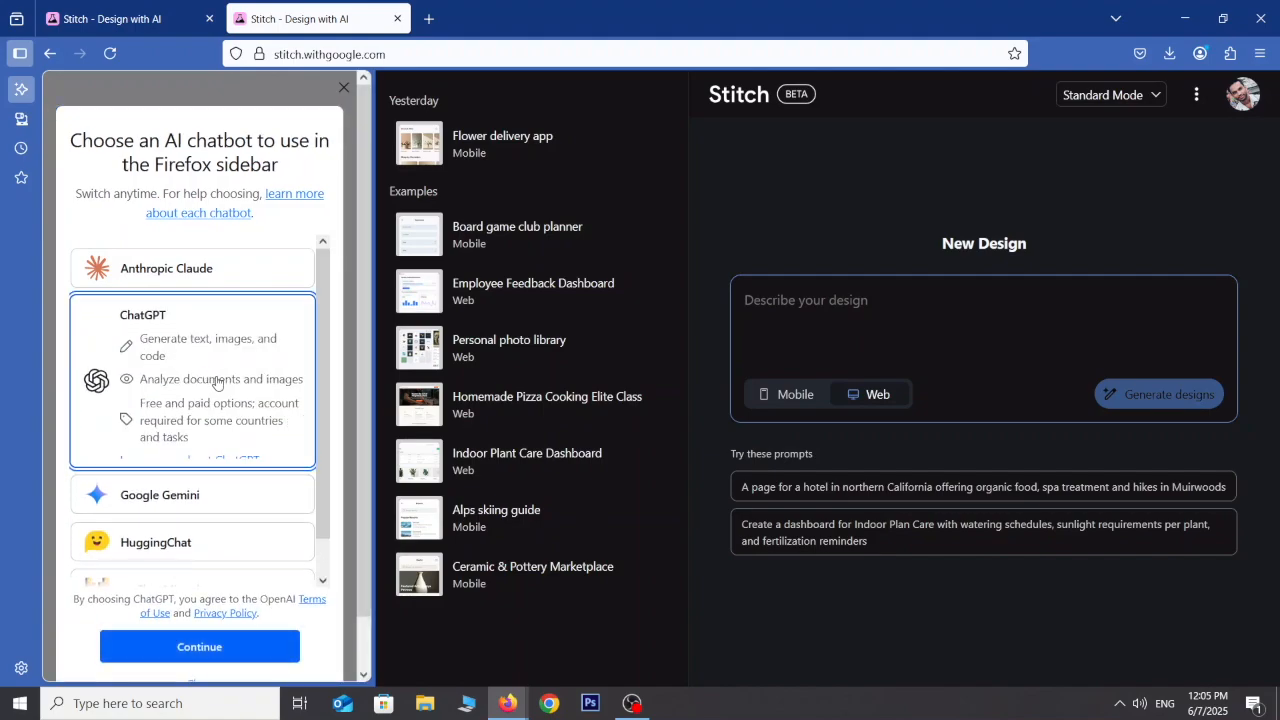
{"action": "scroll", "coordinate": [212, 380], "scroll_direction": "down", "scroll_amount": 1}
{"action": "scroll", "coordinate": [207, 388], "scroll_direction": "up", "scroll_amount": 1}
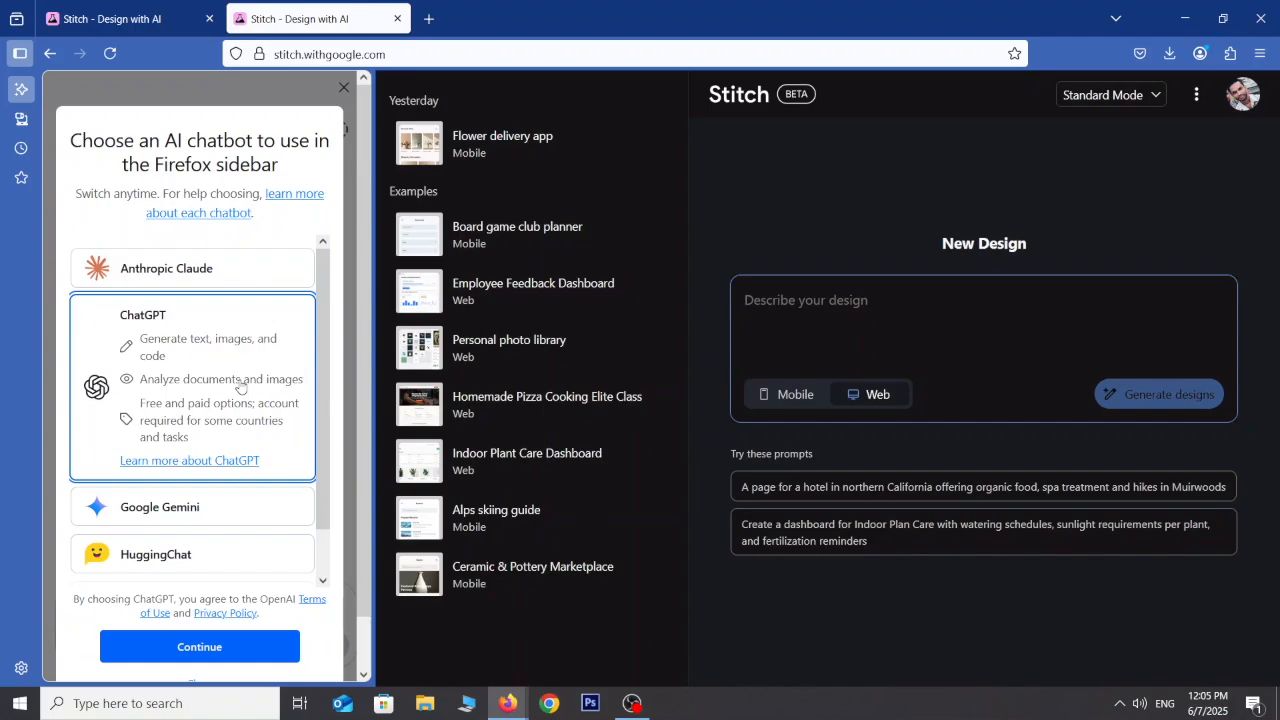
{"action": "scroll", "coordinate": [190, 365], "scroll_direction": "down", "scroll_amount": 1}
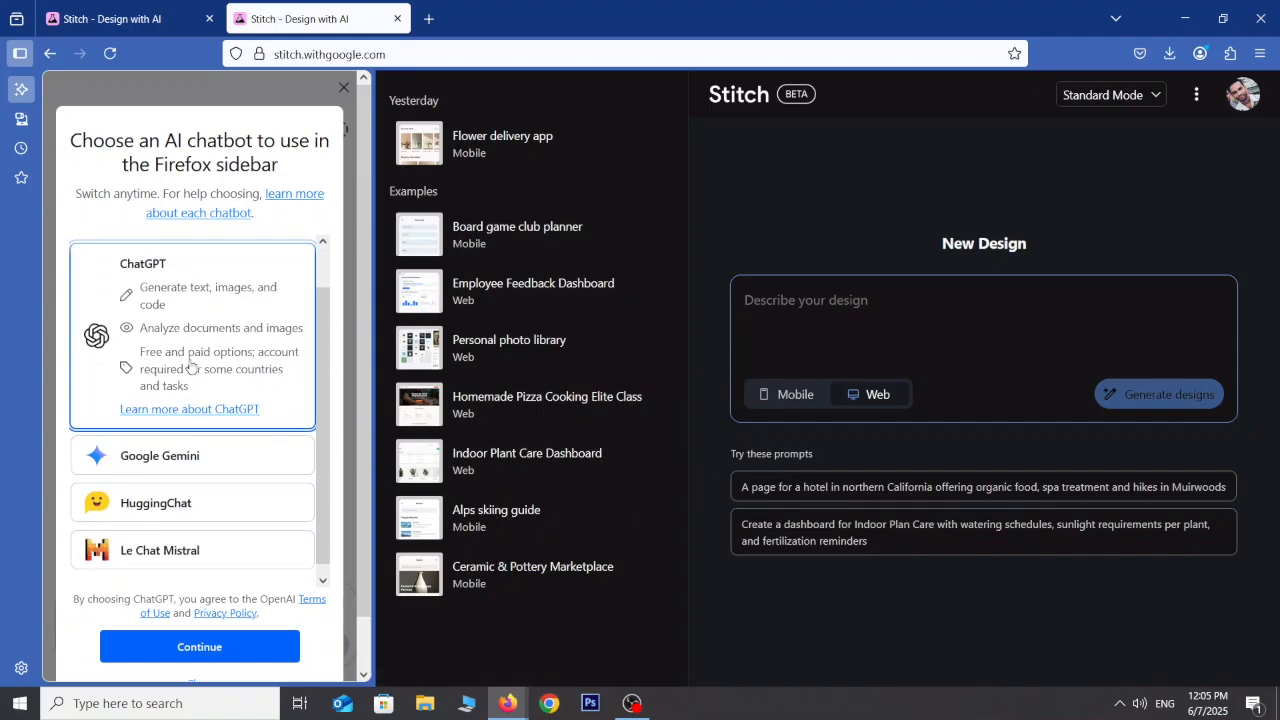
{"action": "left_click", "coordinate": [200, 647]}
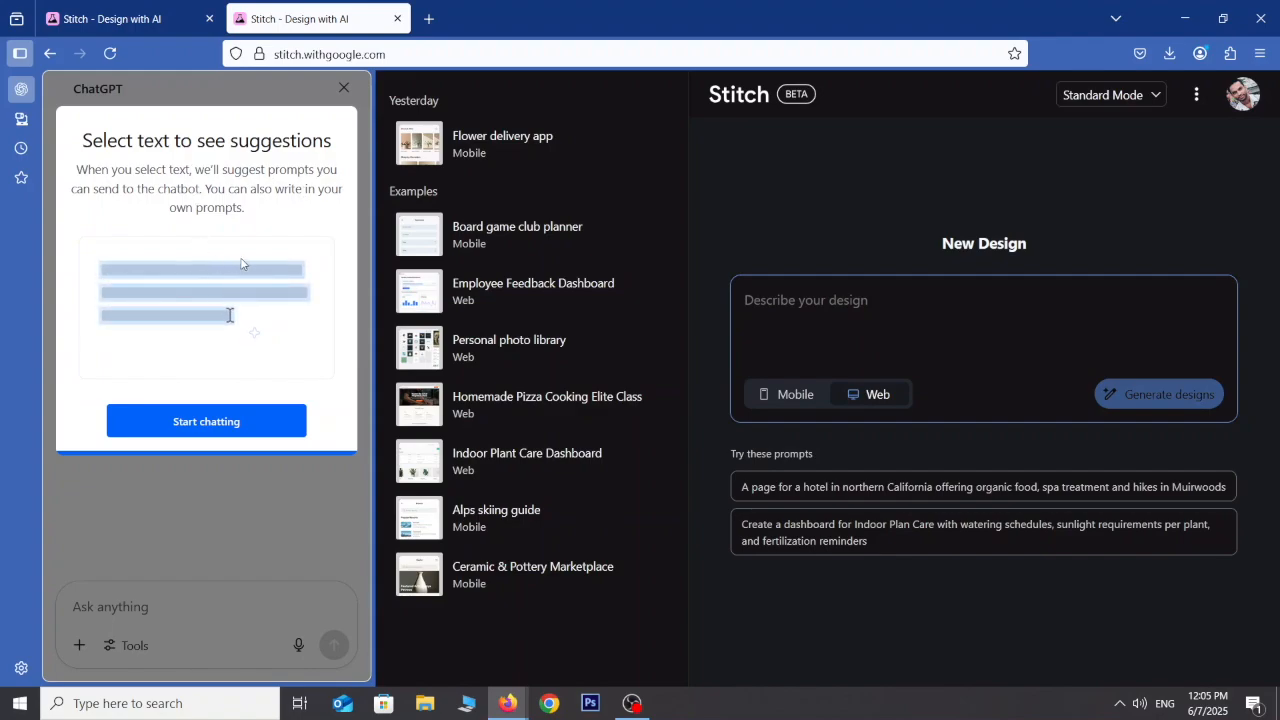
{"action": "left_click", "coordinate": [222, 424]}
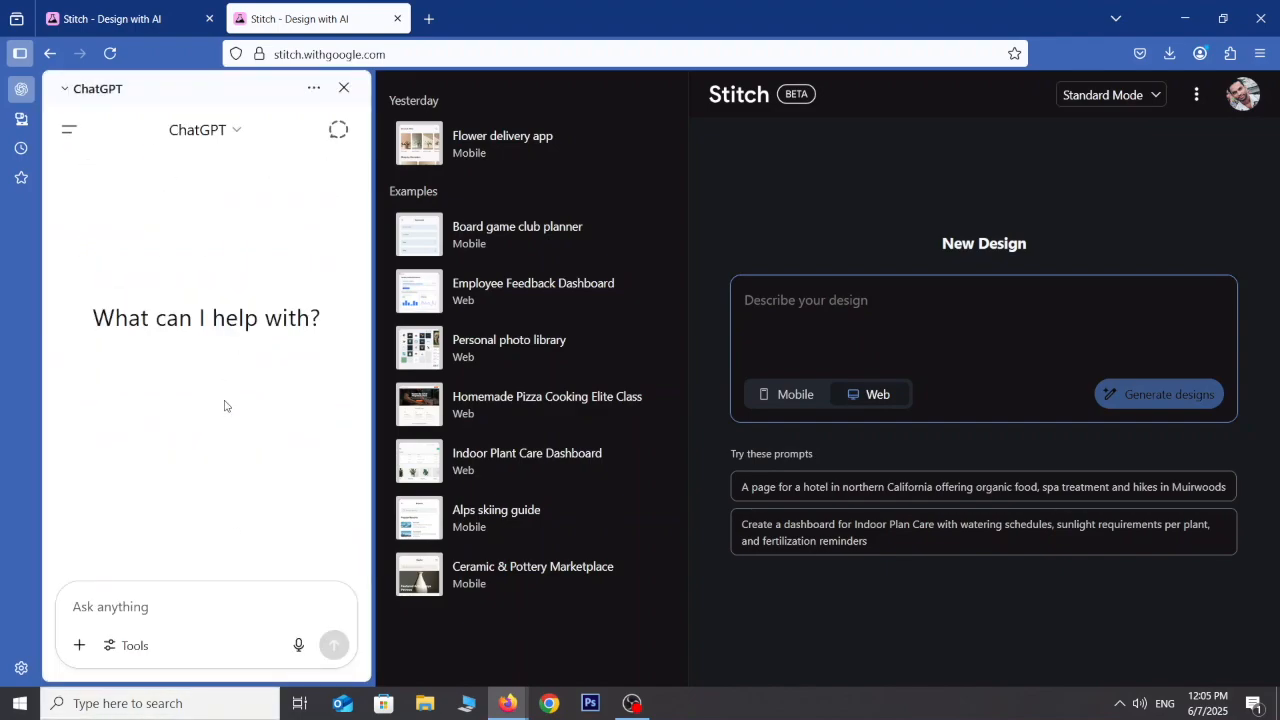
Ask ChatGPT for a good interface prompt for a waste management project covering web and mobile
{"action": "left_click", "coordinate": [204, 600]}
{"action": "type", "text": "can you provide good interfce promt for my waste management project web and mobile"}
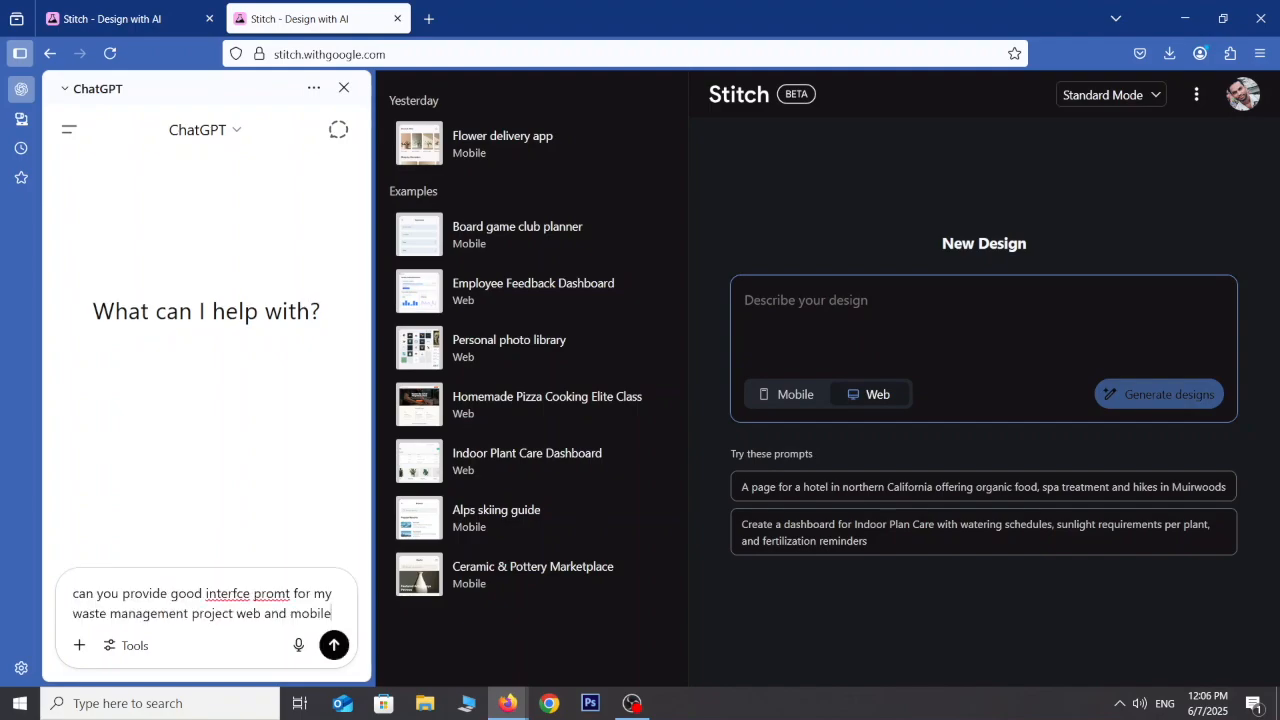
{"action": "key", "text": "shift+Return"}
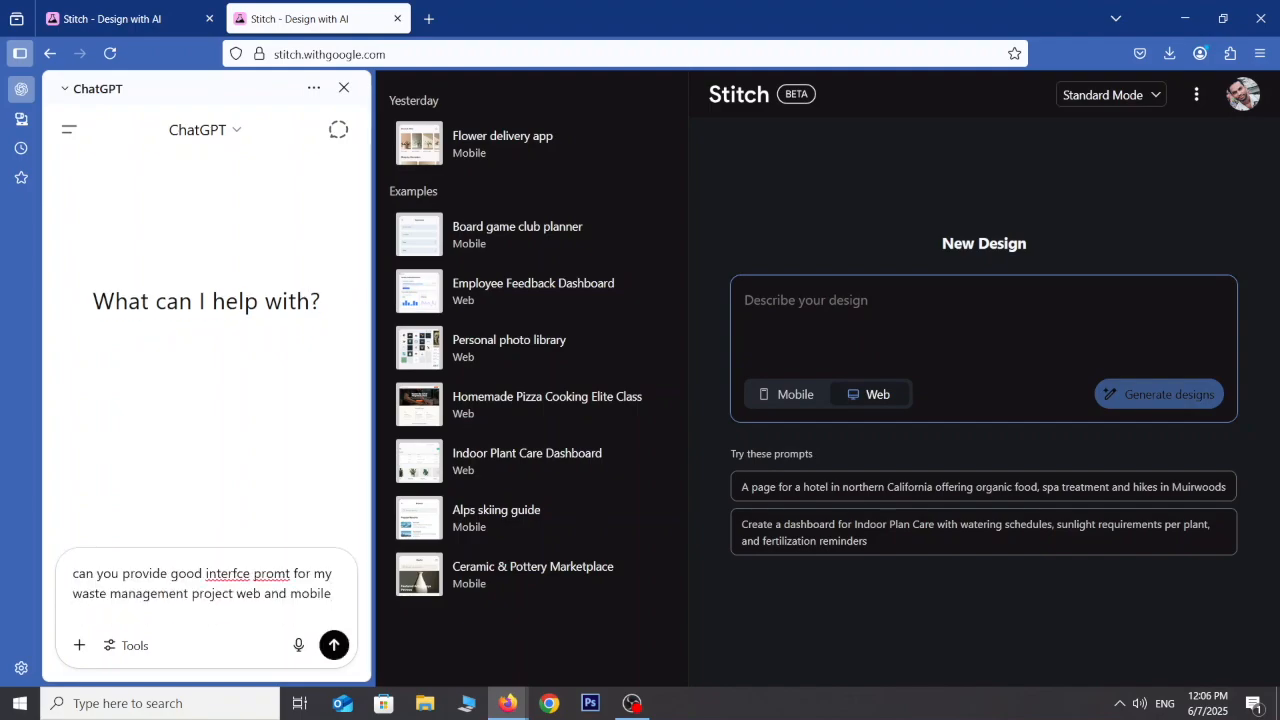
{"action": "left_click", "coordinate": [333, 646]}
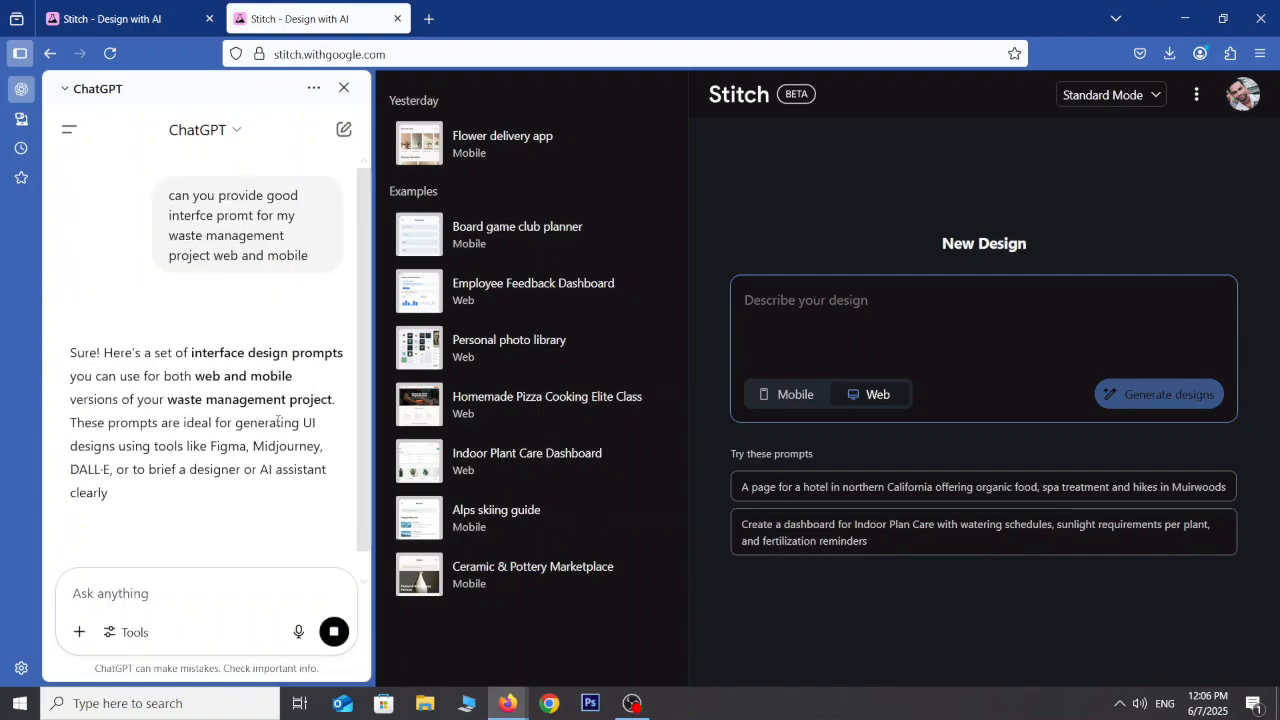
Read through ChatGPT's answer, covering the project context, the web admin dashboard prompt and the mobile app prompts
{"action": "scroll", "coordinate": [272, 440], "scroll_direction": "down", "scroll_amount": 2}
{"action": "scroll", "coordinate": [277, 425], "scroll_direction": "down", "scroll_amount": 1}
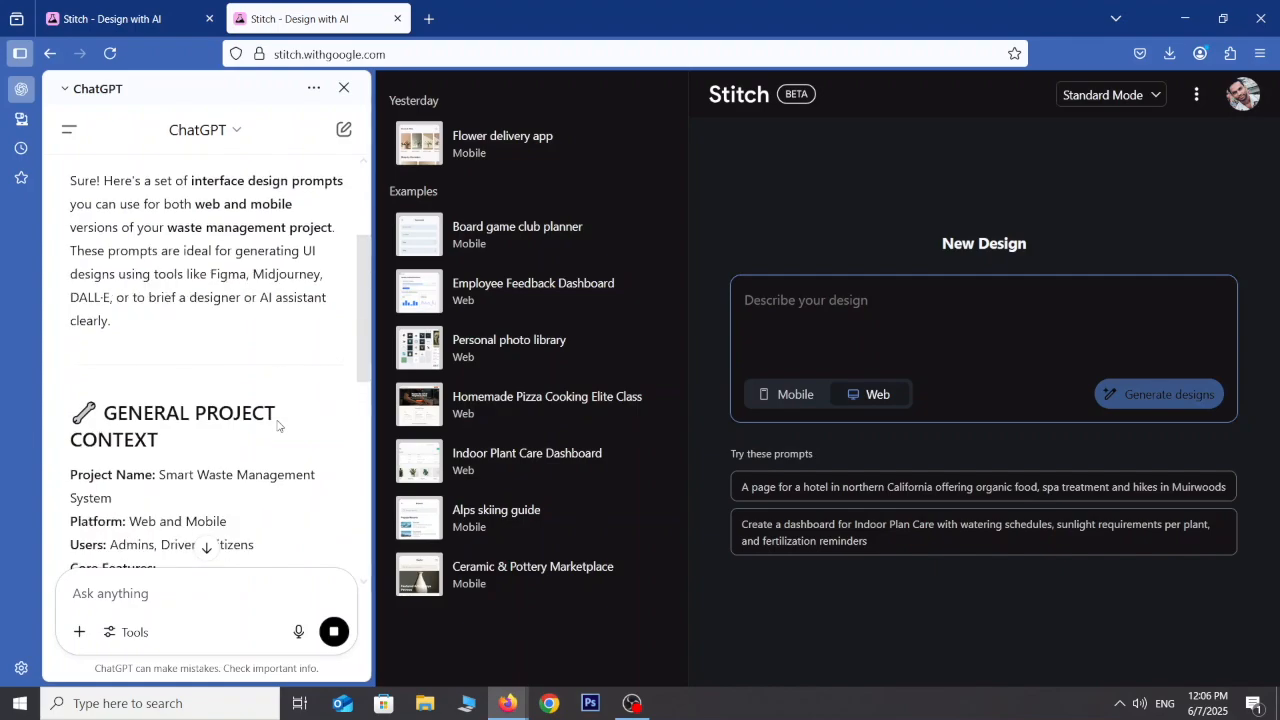
{"action": "scroll", "coordinate": [277, 425], "scroll_direction": "down", "scroll_amount": 7}
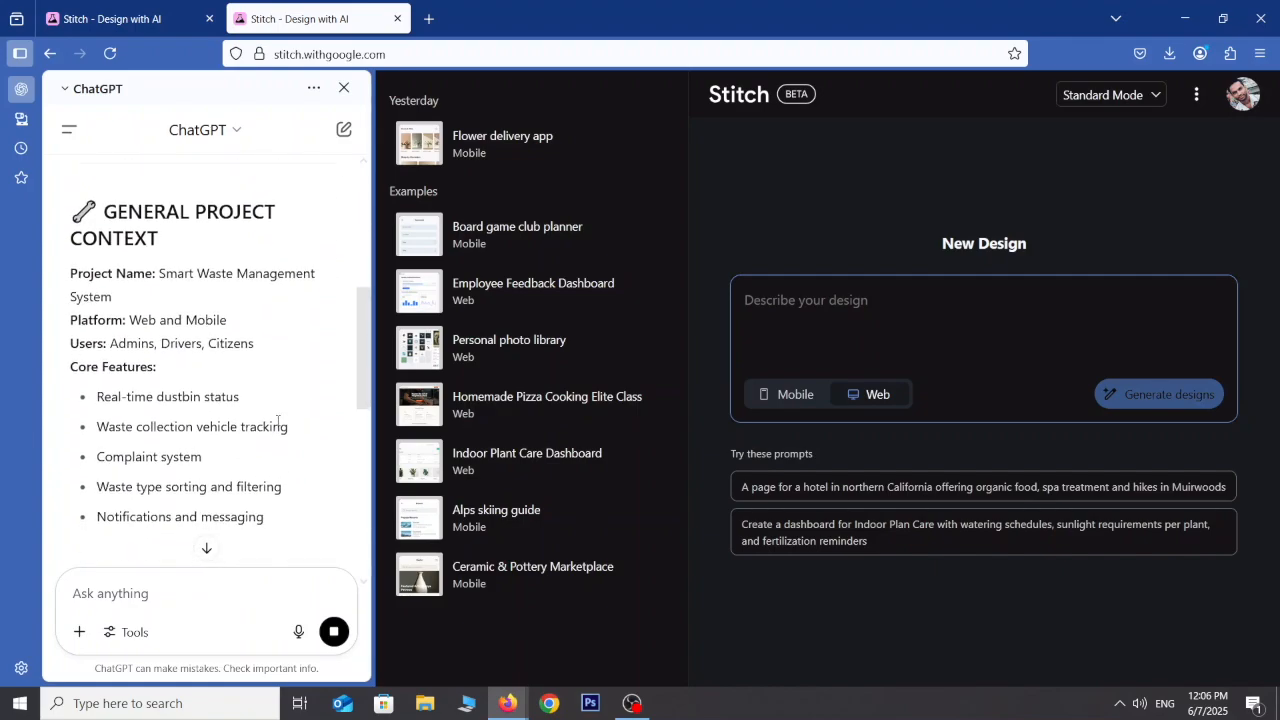
{"action": "scroll", "coordinate": [277, 422], "scroll_direction": "down", "scroll_amount": 4}
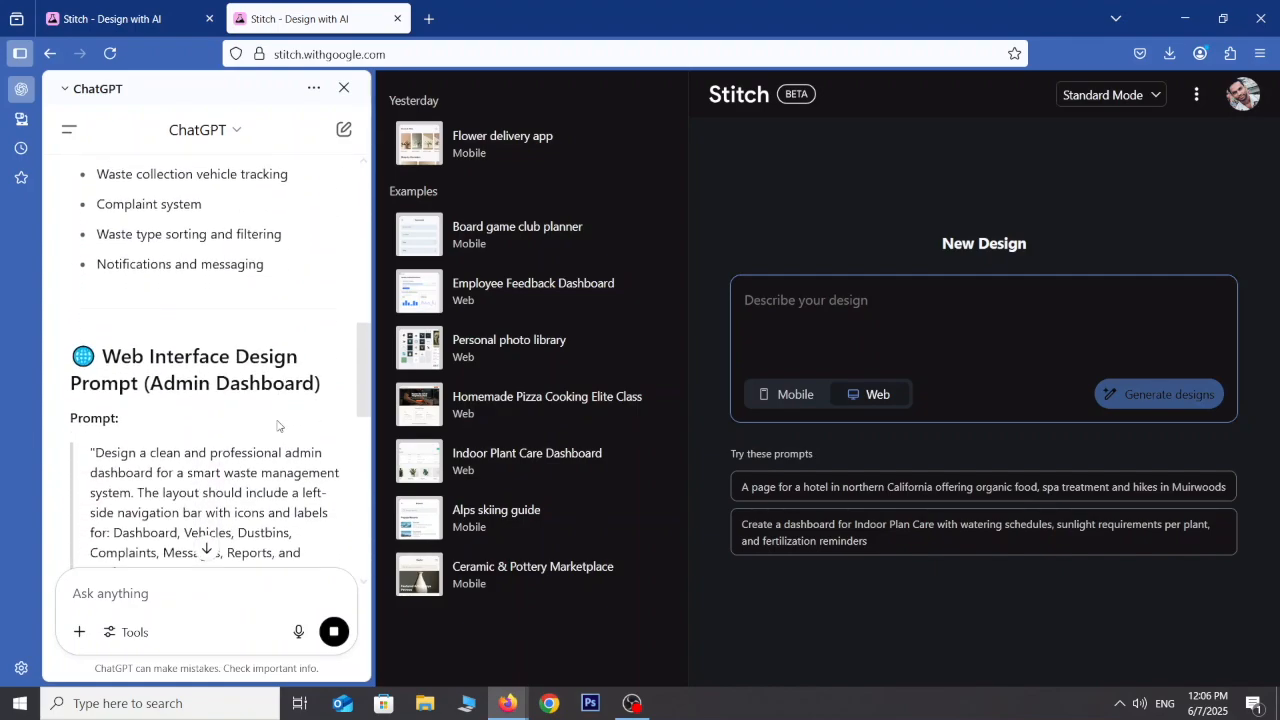
{"action": "scroll", "coordinate": [277, 425], "scroll_direction": "down", "scroll_amount": 3}
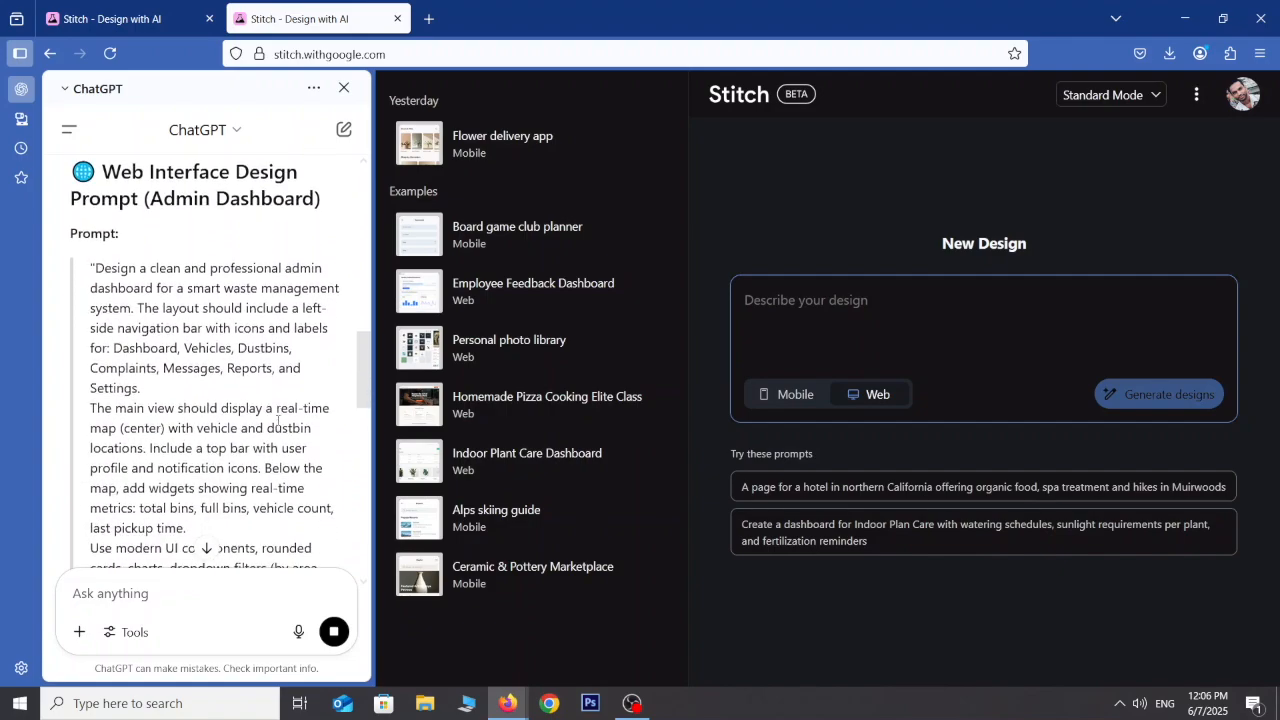
{"action": "scroll", "coordinate": [277, 425], "scroll_direction": "down", "scroll_amount": 3}
{"action": "scroll", "coordinate": [277, 422], "scroll_direction": "down", "scroll_amount": 10}
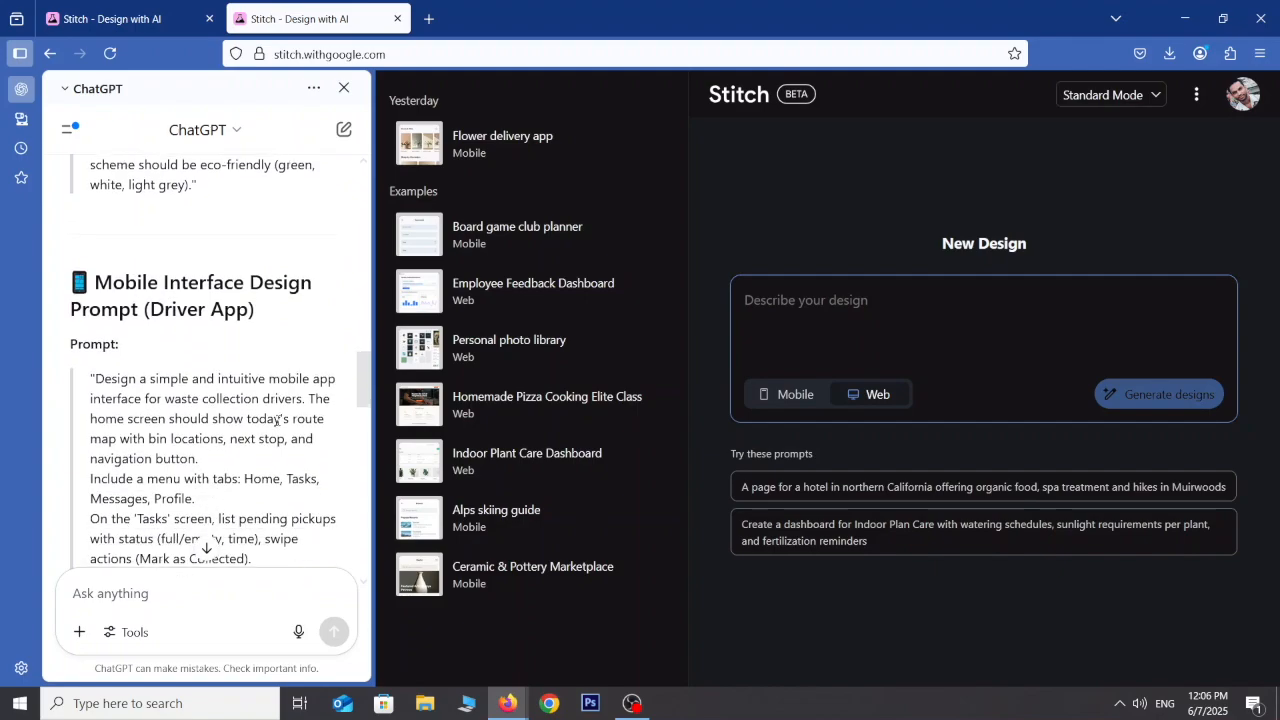
{"action": "scroll", "coordinate": [277, 420], "scroll_direction": "down", "scroll_amount": 5}
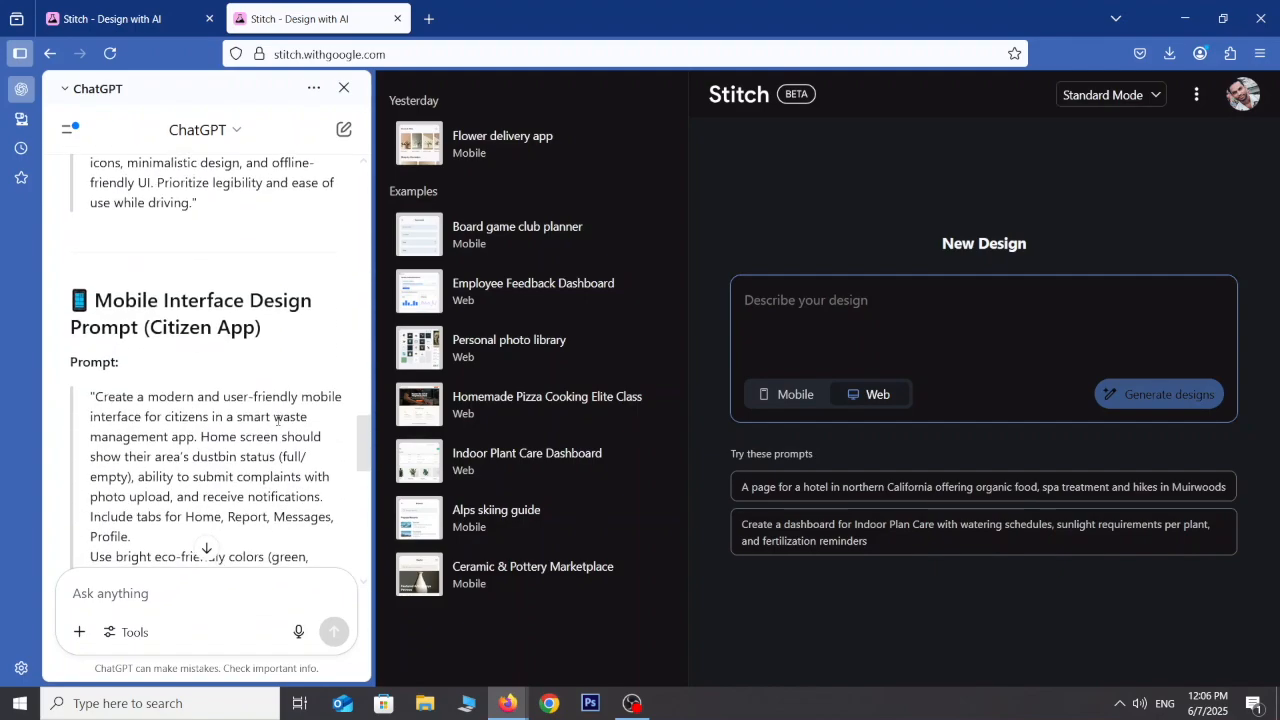
{"action": "scroll", "coordinate": [203, 345], "scroll_direction": "down", "scroll_amount": 3}
Copy ChatGPT's web admin dashboard prompt into the Stitch design description and generate the design
{"action": "scroll", "coordinate": [203, 346], "scroll_direction": "up", "scroll_amount": 10}
{"action": "scroll", "coordinate": [203, 348], "scroll_direction": "up", "scroll_amount": 7}
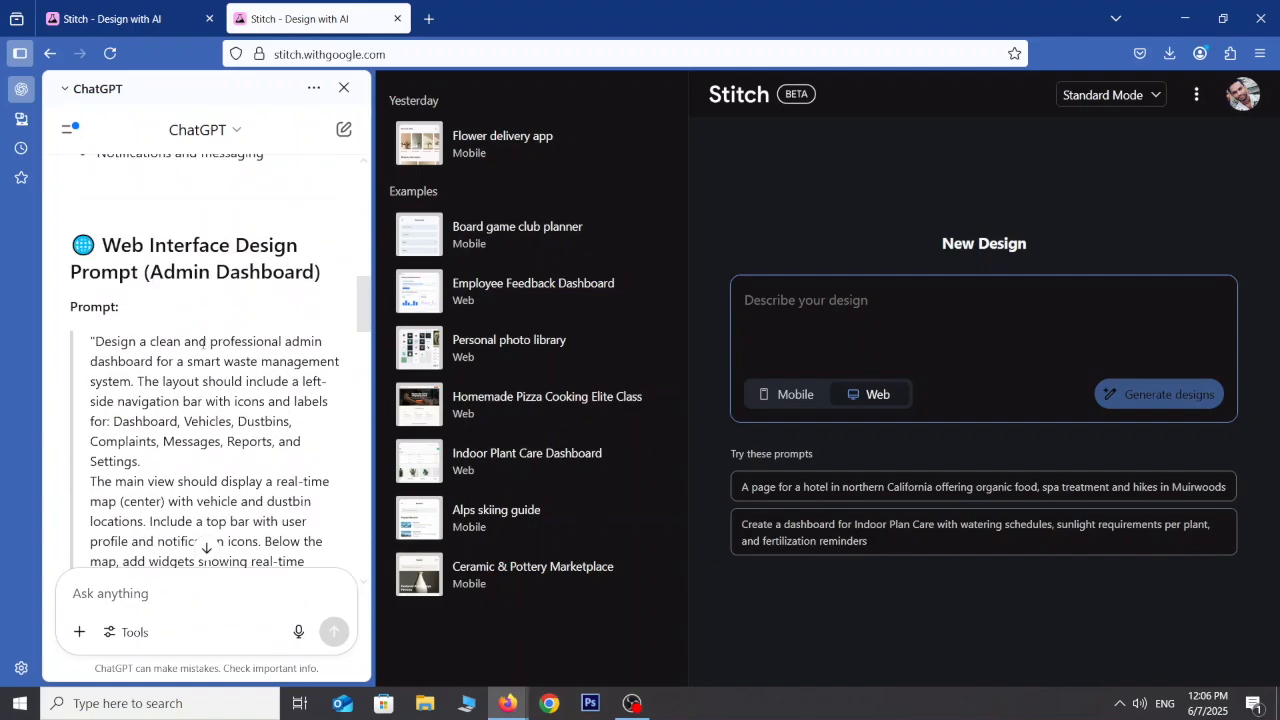
{"action": "scroll", "coordinate": [195, 410], "scroll_direction": "down", "scroll_amount": 2}
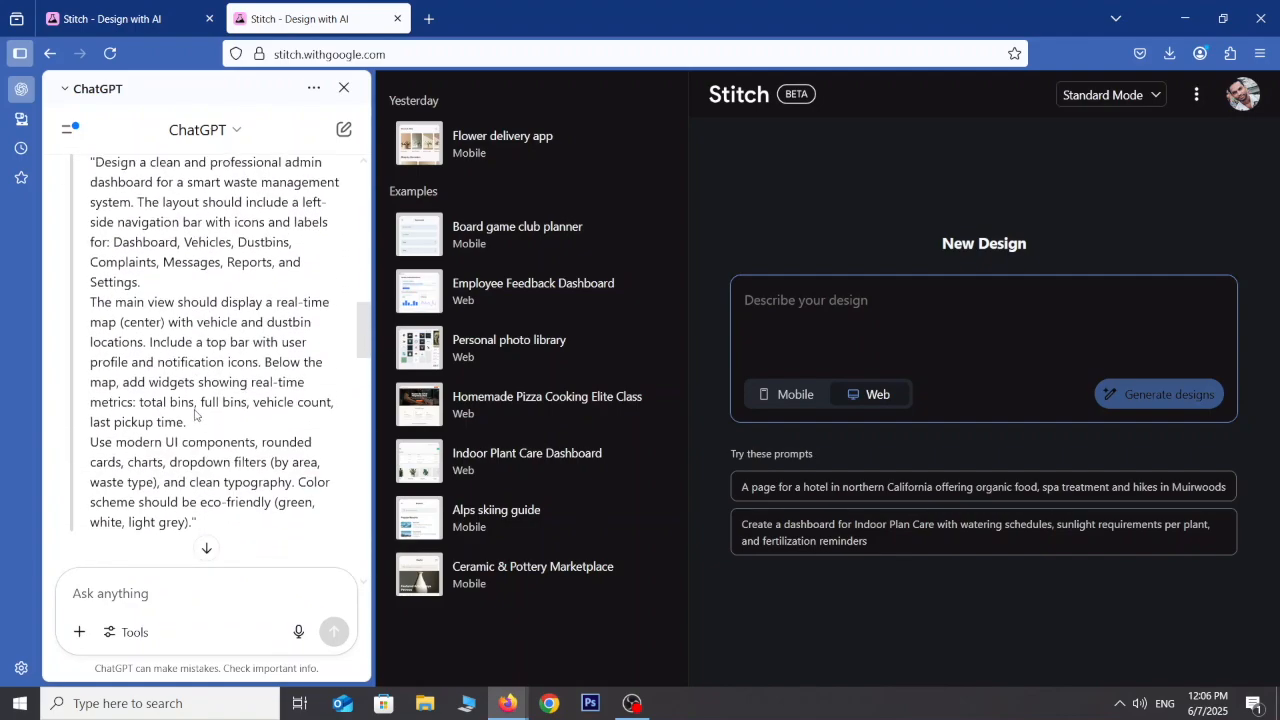
{"action": "left_click_drag", "start_coordinate": [200, 530], "coordinate": [91, 262]}
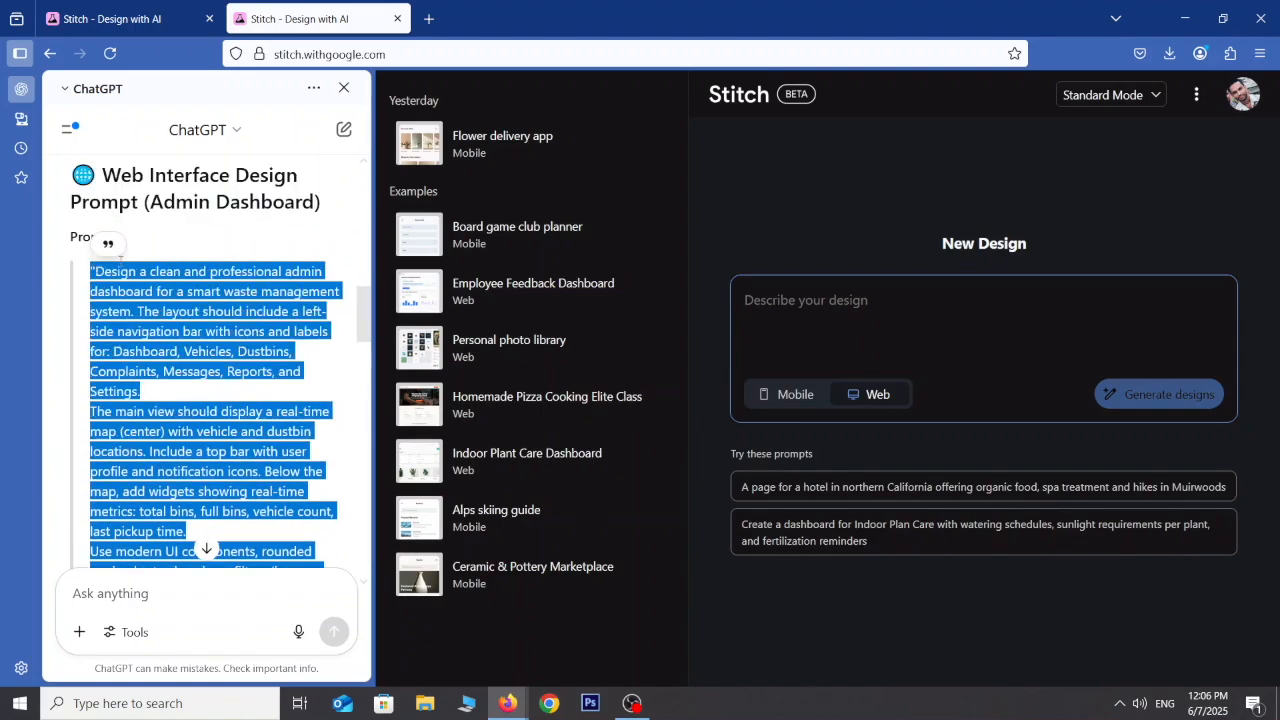
{"action": "left_click", "coordinate": [860, 403]}
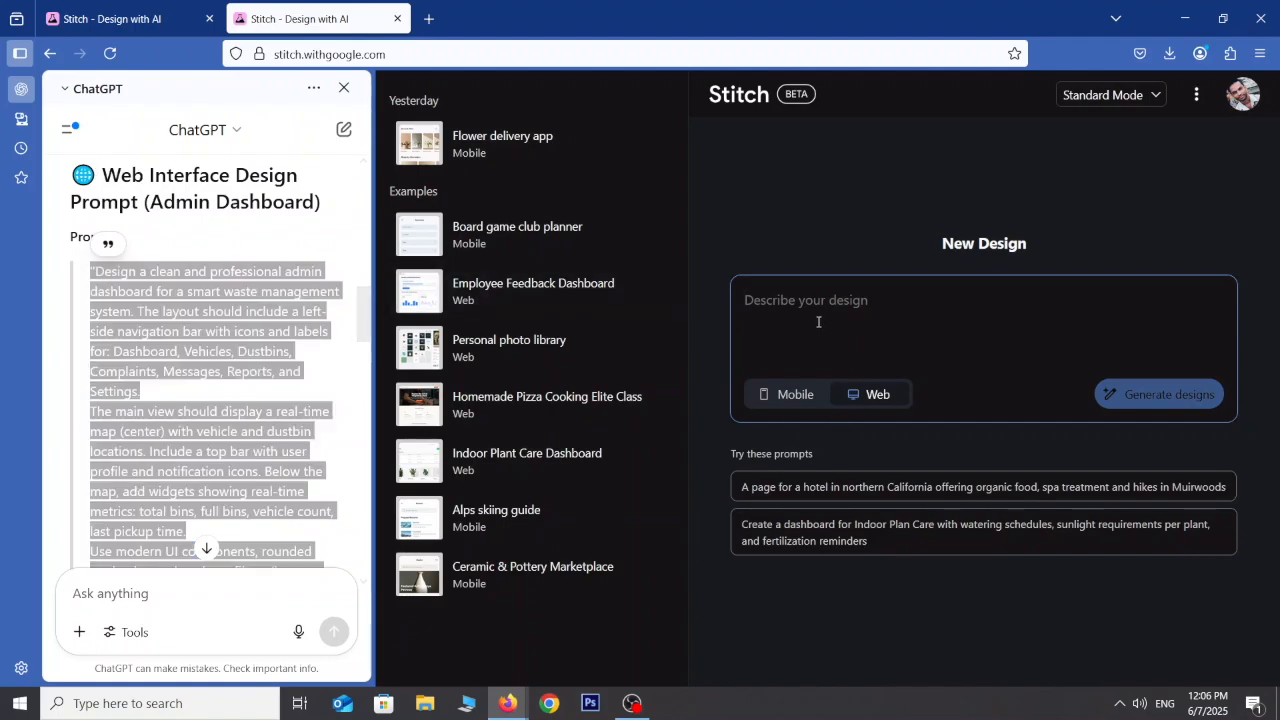
{"action": "type", "text": "\"Design a clean and professional admin dashboard for a smart waste management system. The layout should include a left-side navigation bar with icons and labels for: Dashboard, Vehicles, Dustbins, Complaints, Messages, Reports, and Settings.The main view should display a real-time map (center) with vehicle and dustbin locations. Include a top bar with user profile and notification icons. Below the map, add widgets showing real-time metrics: total bins, full bins, vehicle count, last pickup time.Use modern UI components, rounded cards, charts, dropdown filters (by area, waste type), and clean typography. Color scheme should be eco-friendly (green, white, light grey).\""}
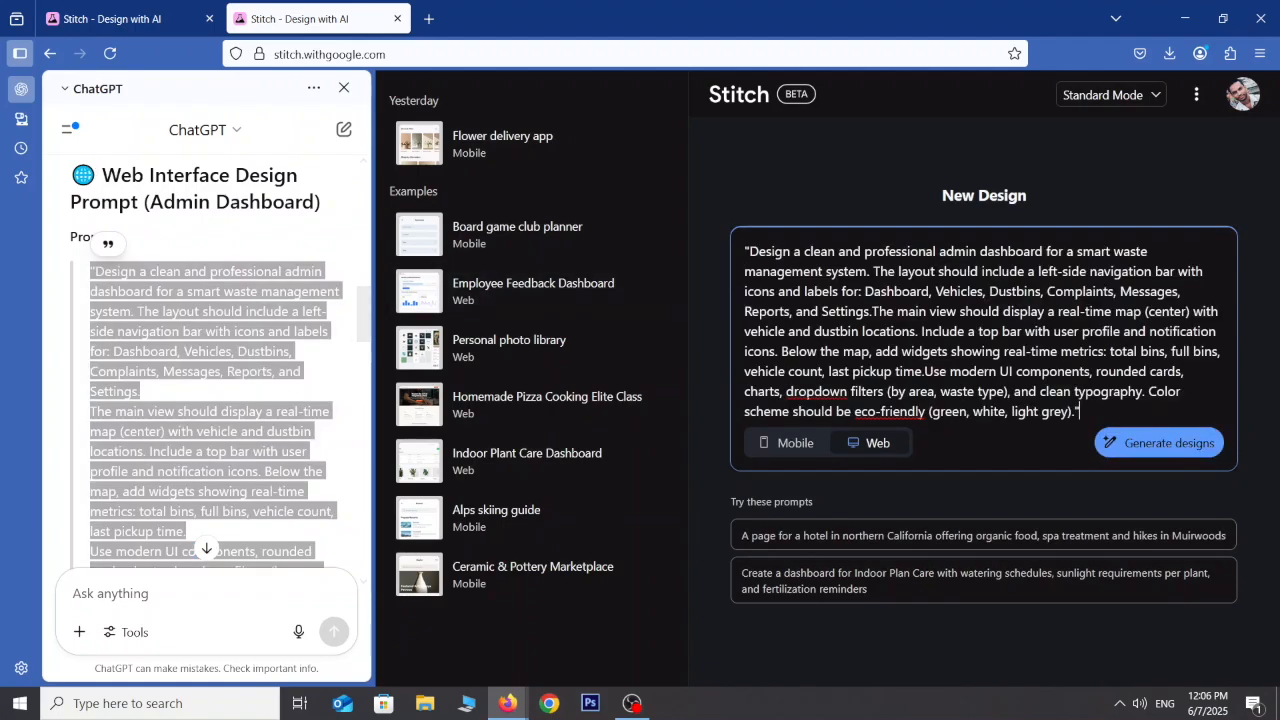
{"action": "left_click", "coordinate": [1170, 446]}
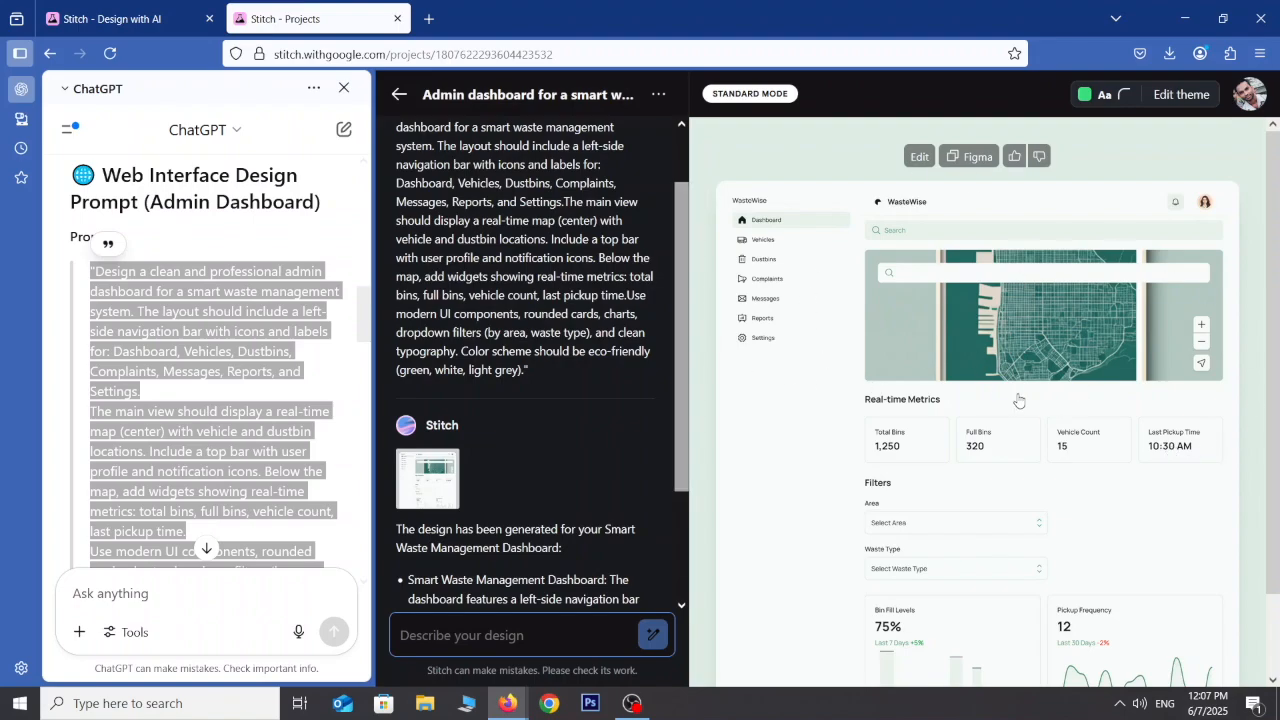
Examine the generated dashboard's map, metrics, filters and charts, and open the design's enlarged preview with its prompt
{"action": "scroll", "coordinate": [1018, 400], "scroll_direction": "up", "scroll_amount": 3}
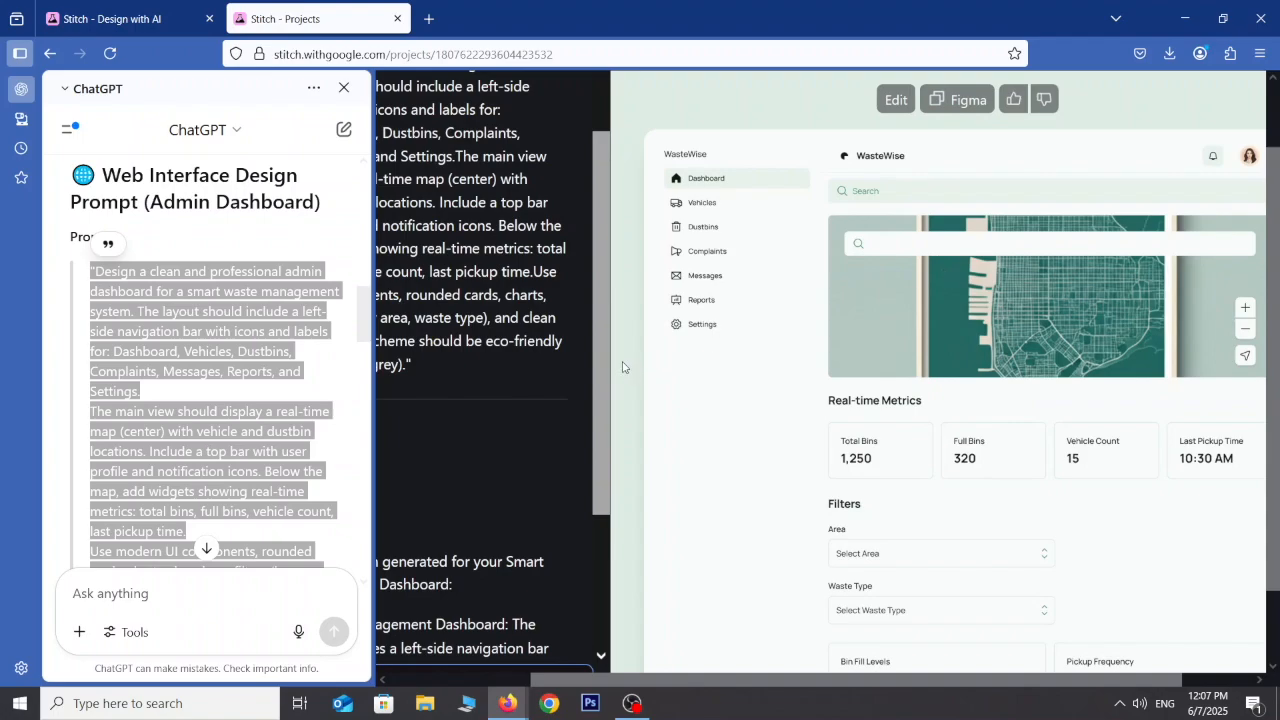
{"action": "scroll", "coordinate": [929, 422], "scroll_direction": "down", "scroll_amount": 3}
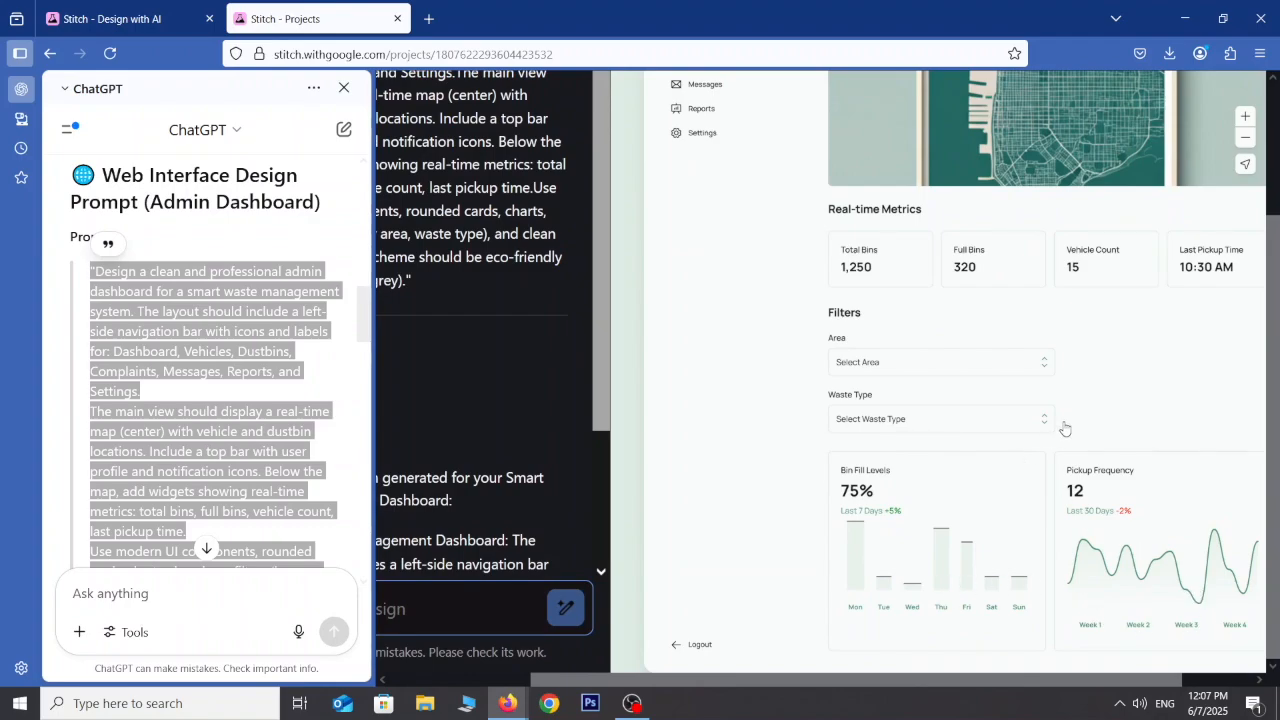
{"action": "scroll", "coordinate": [1074, 413], "scroll_direction": "up", "scroll_amount": 2}
{"action": "scroll", "coordinate": [1075, 414], "scroll_direction": "up", "scroll_amount": 3}
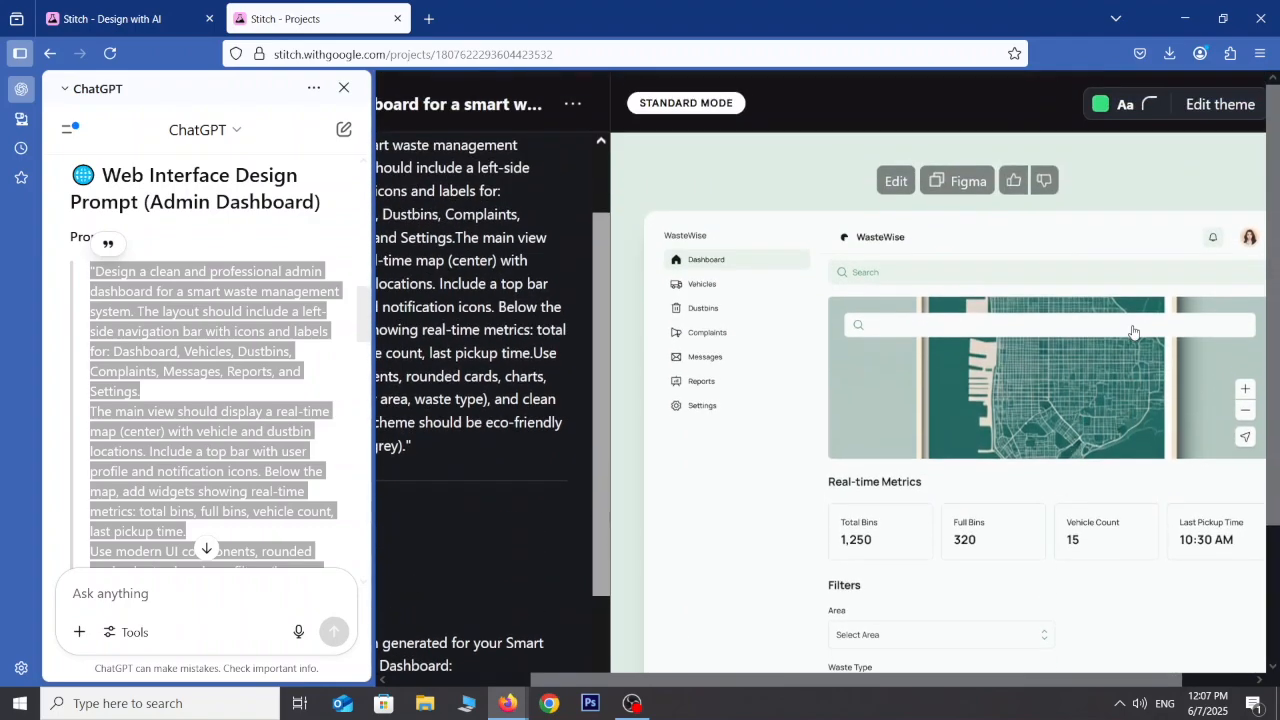
{"action": "left_click", "coordinate": [1251, 393]}
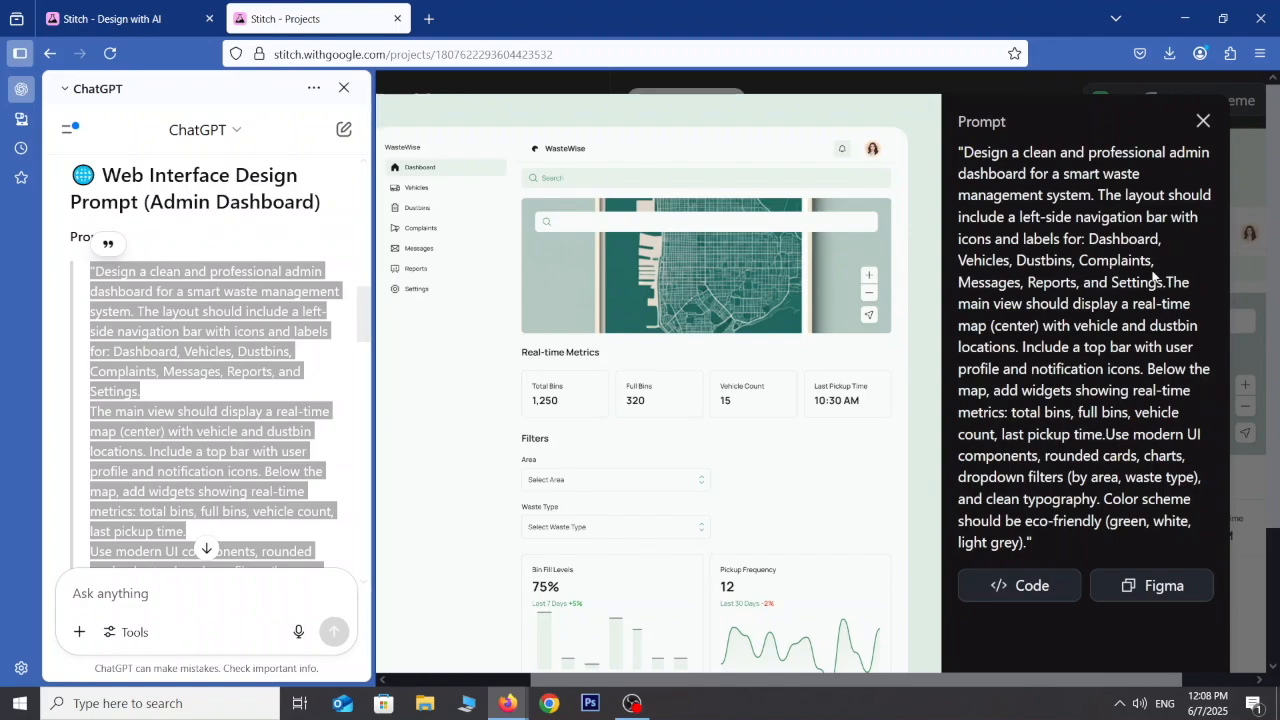
Show the HTML code of the generated dashboard and look through its head and body sections
{"action": "left_click", "coordinate": [1018, 590]}
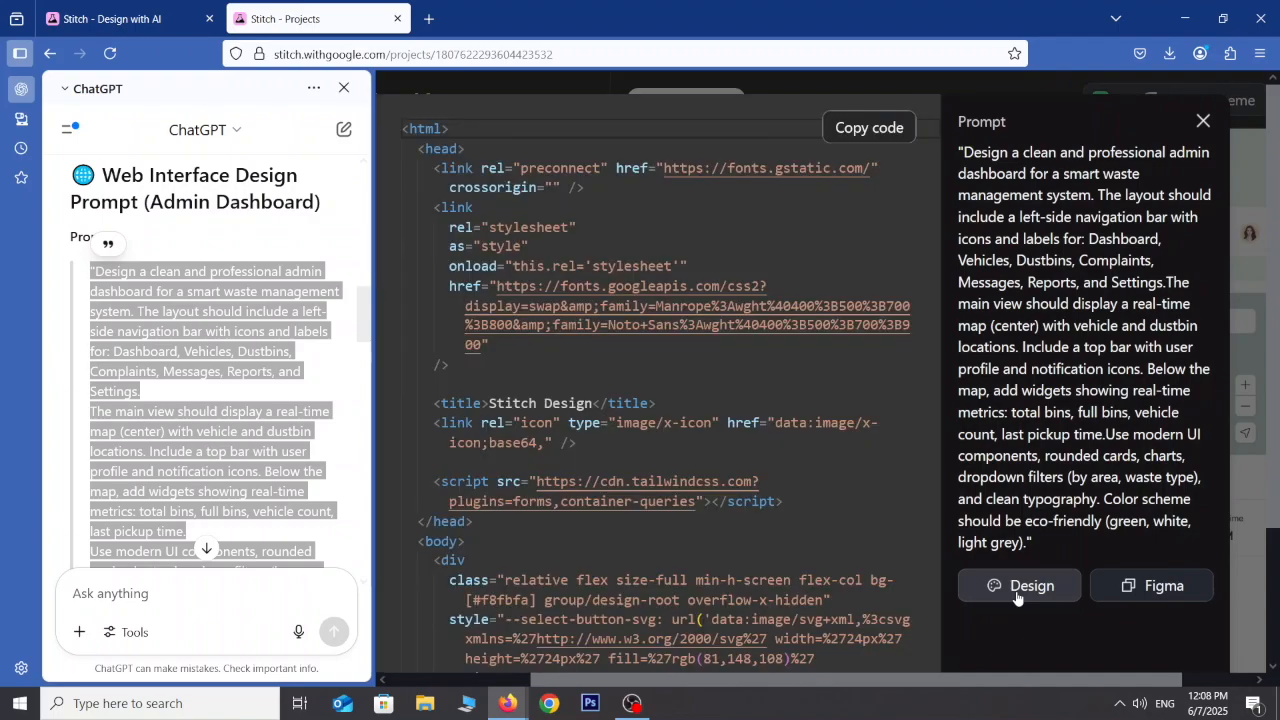
{"action": "scroll", "coordinate": [722, 276], "scroll_direction": "down", "scroll_amount": 5}
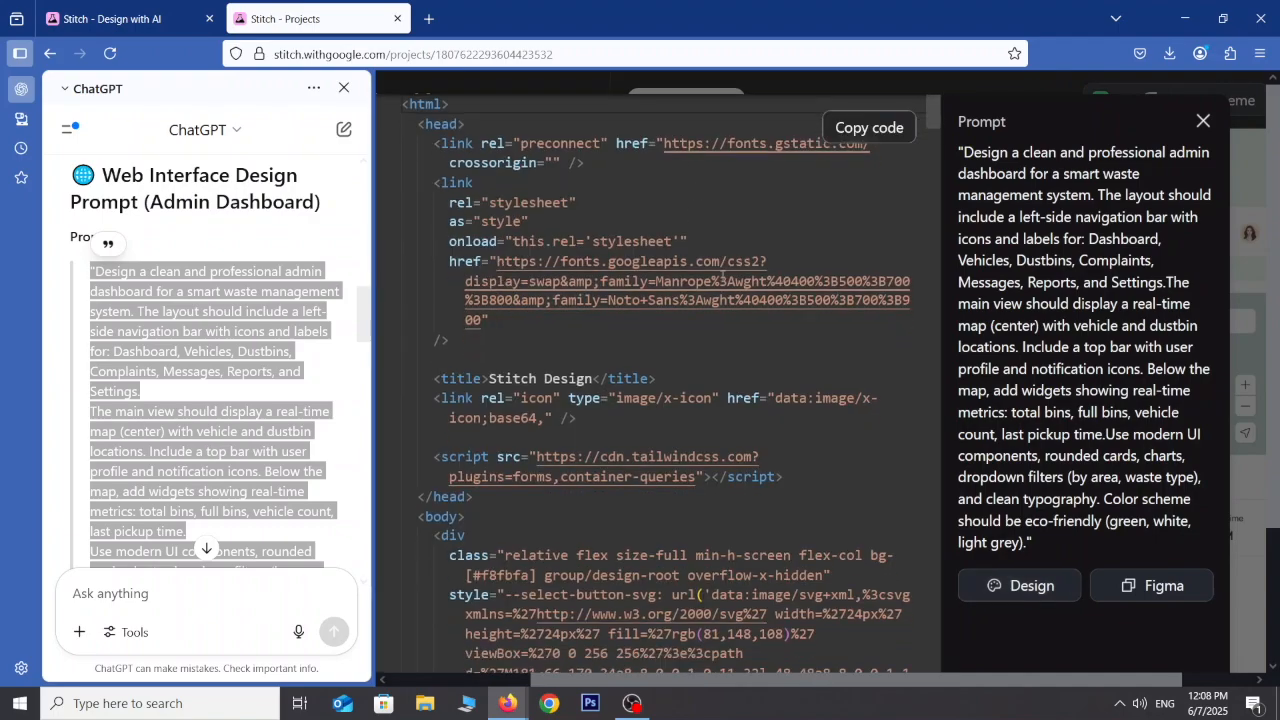
{"action": "scroll", "coordinate": [722, 276], "scroll_direction": "up", "scroll_amount": 1}
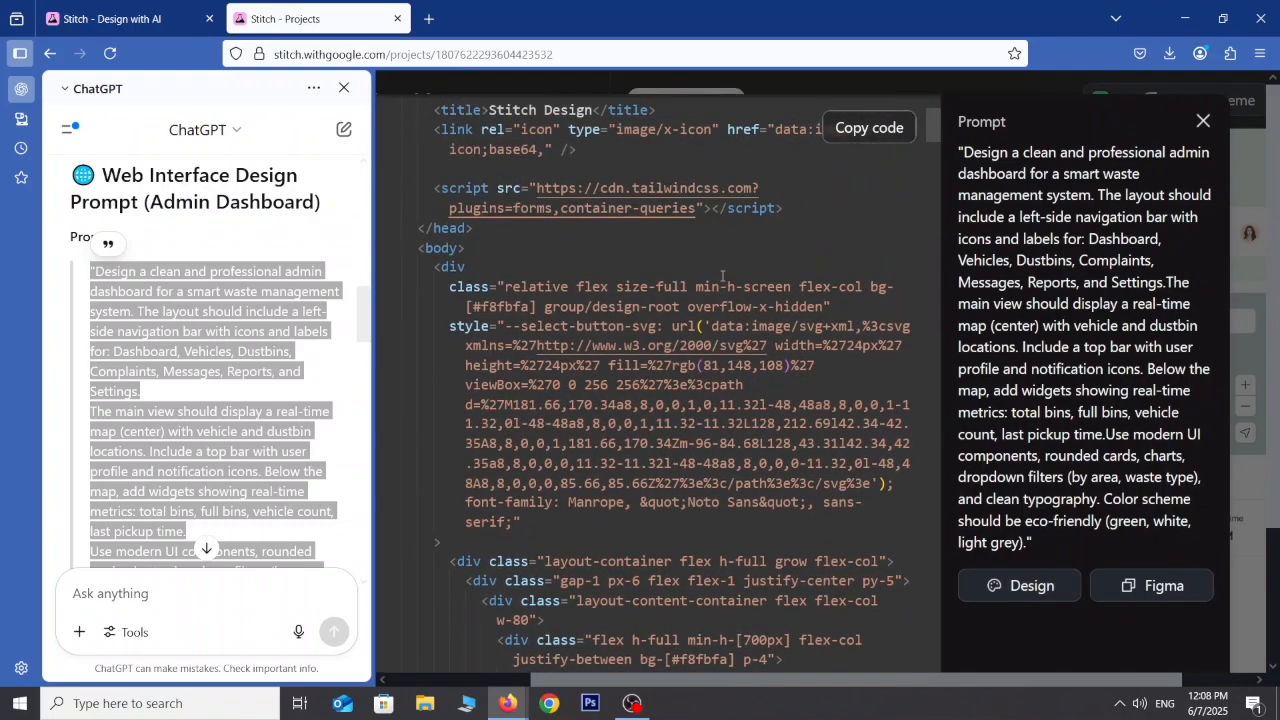
Read through the dashboard code's navigation items, header, map section and chart markup
{"action": "scroll", "coordinate": [722, 276], "scroll_direction": "down", "scroll_amount": 20}
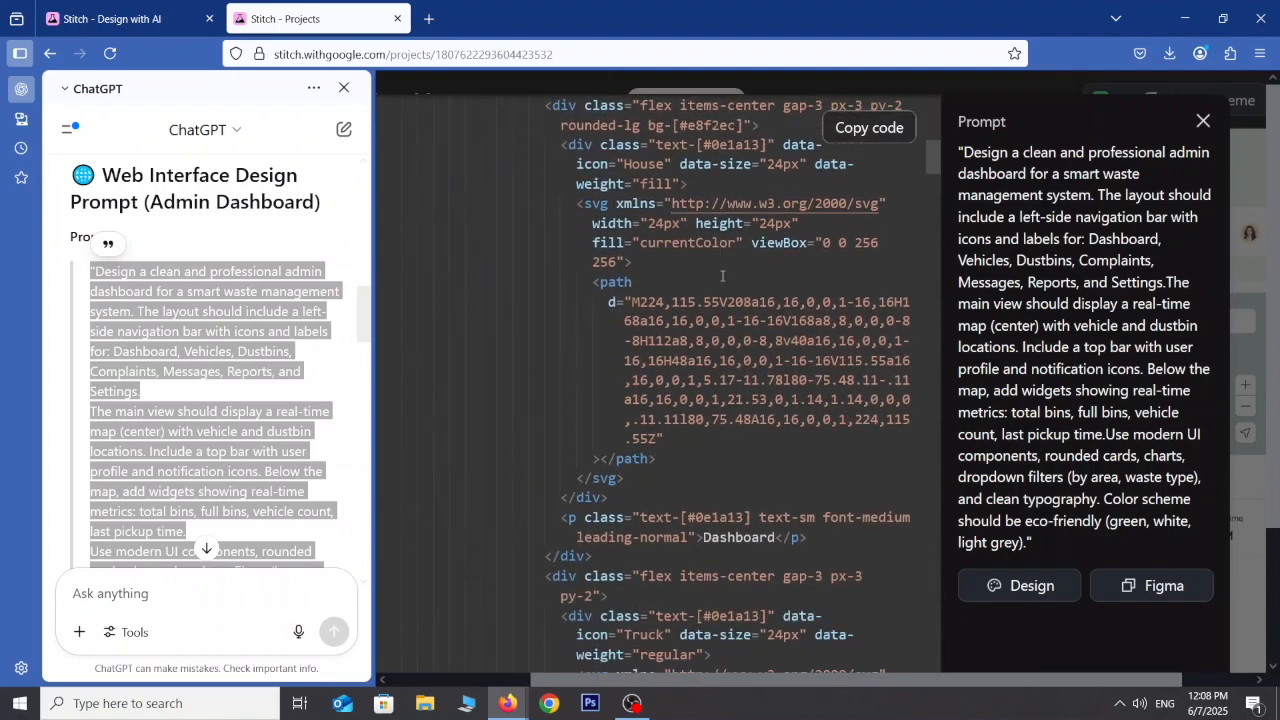
{"action": "scroll", "coordinate": [722, 276], "scroll_direction": "down", "scroll_amount": 20}
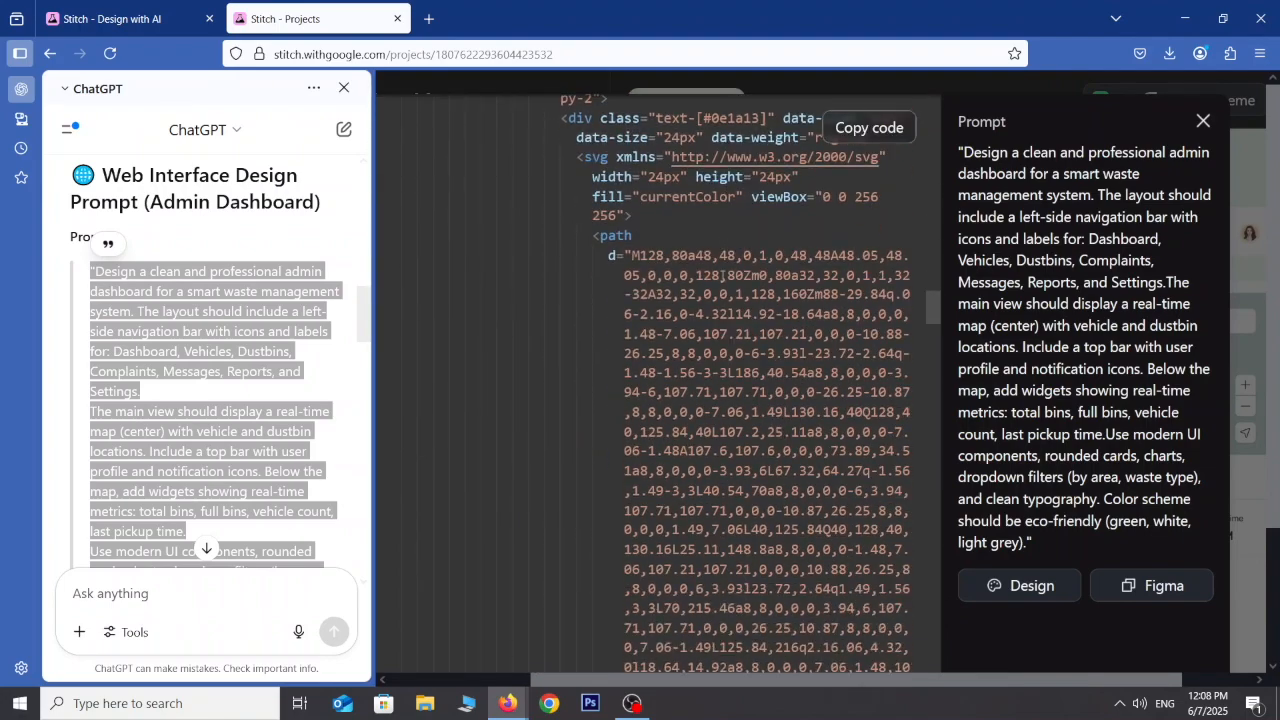
{"action": "scroll", "coordinate": [721, 274], "scroll_direction": "down", "scroll_amount": 15}
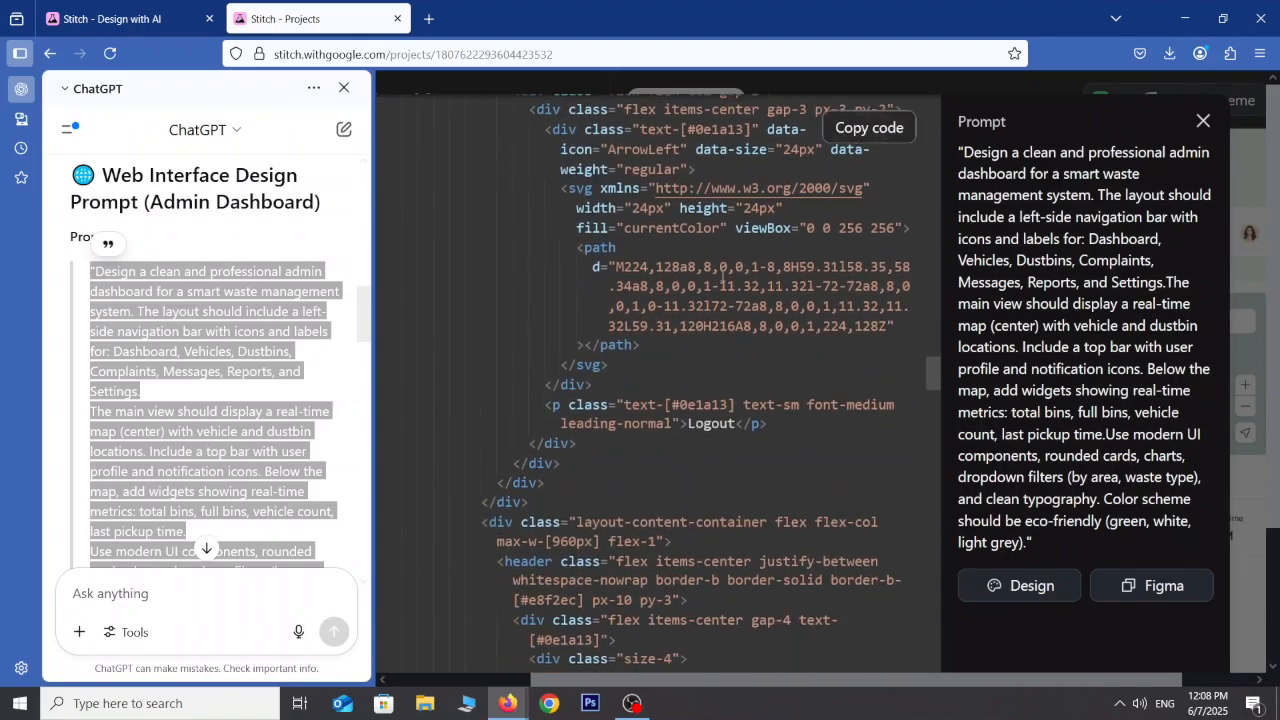
{"action": "scroll", "coordinate": [722, 274], "scroll_direction": "down", "scroll_amount": 20}
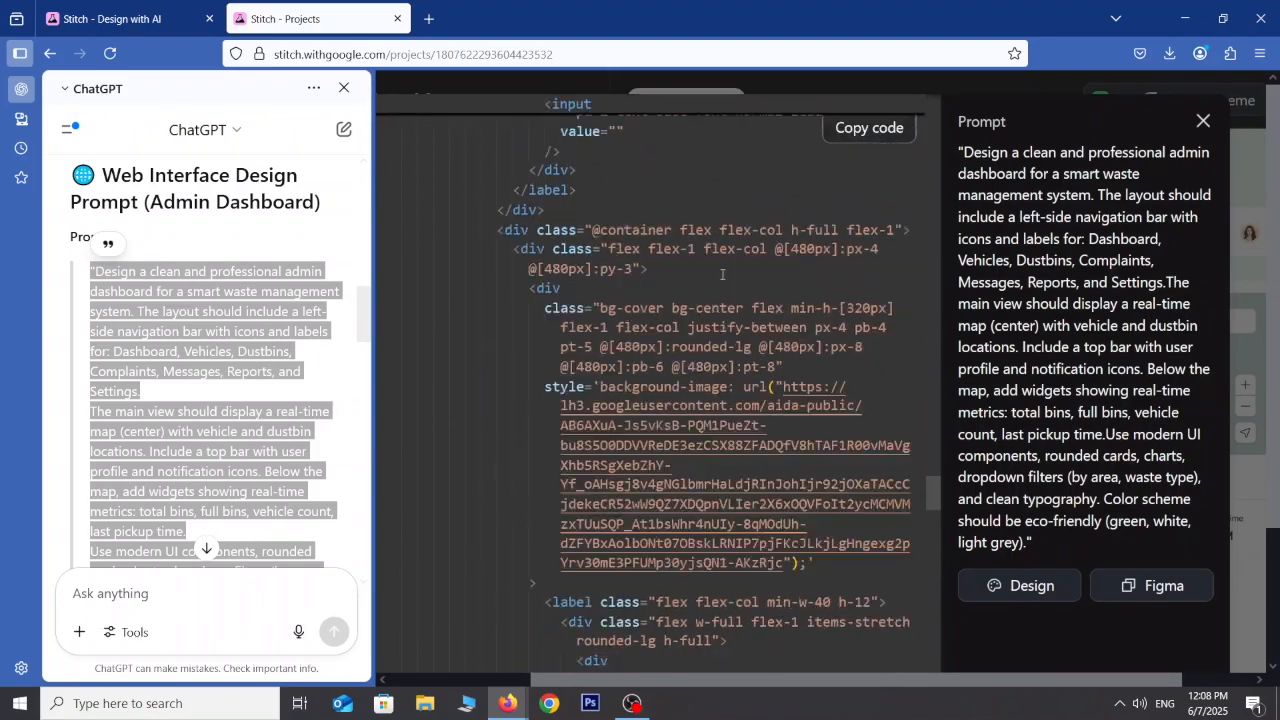
{"action": "scroll", "coordinate": [722, 274], "scroll_direction": "down", "scroll_amount": 20}
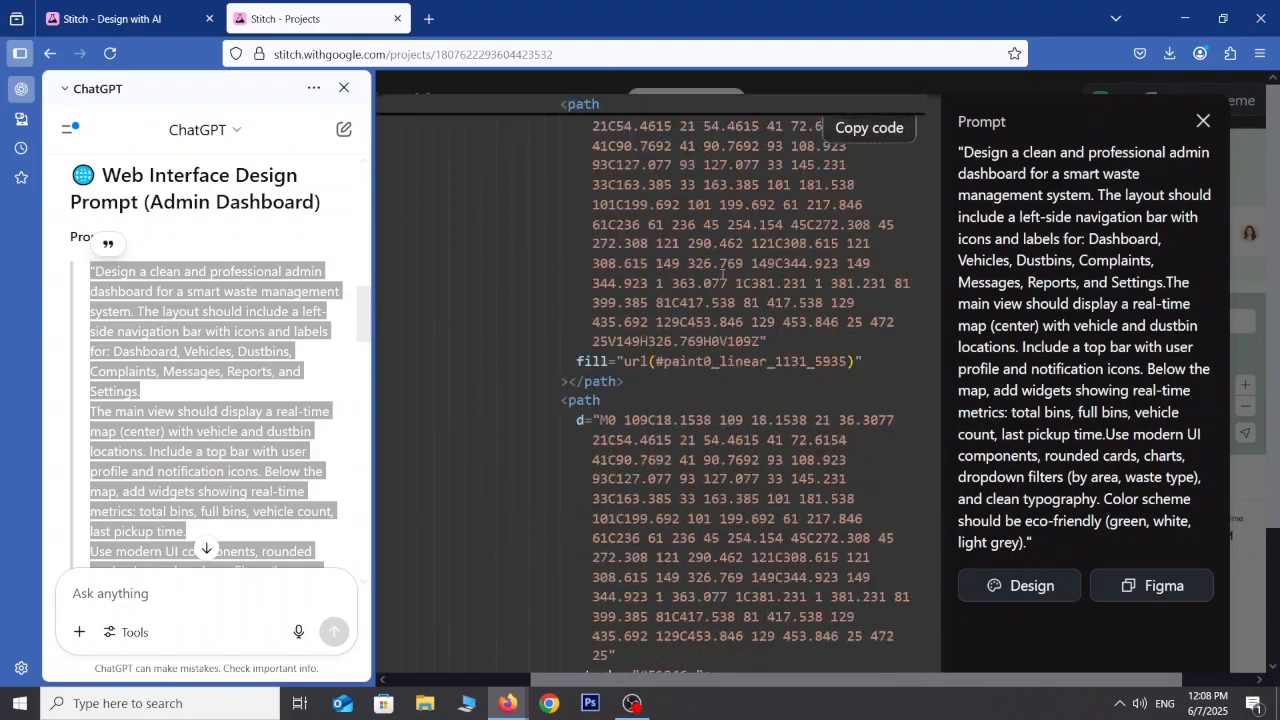
Copy the generated dashboard design for Figma, dismissing the low-battery warning
{"action": "left_click", "coordinate": [1120, 583]}
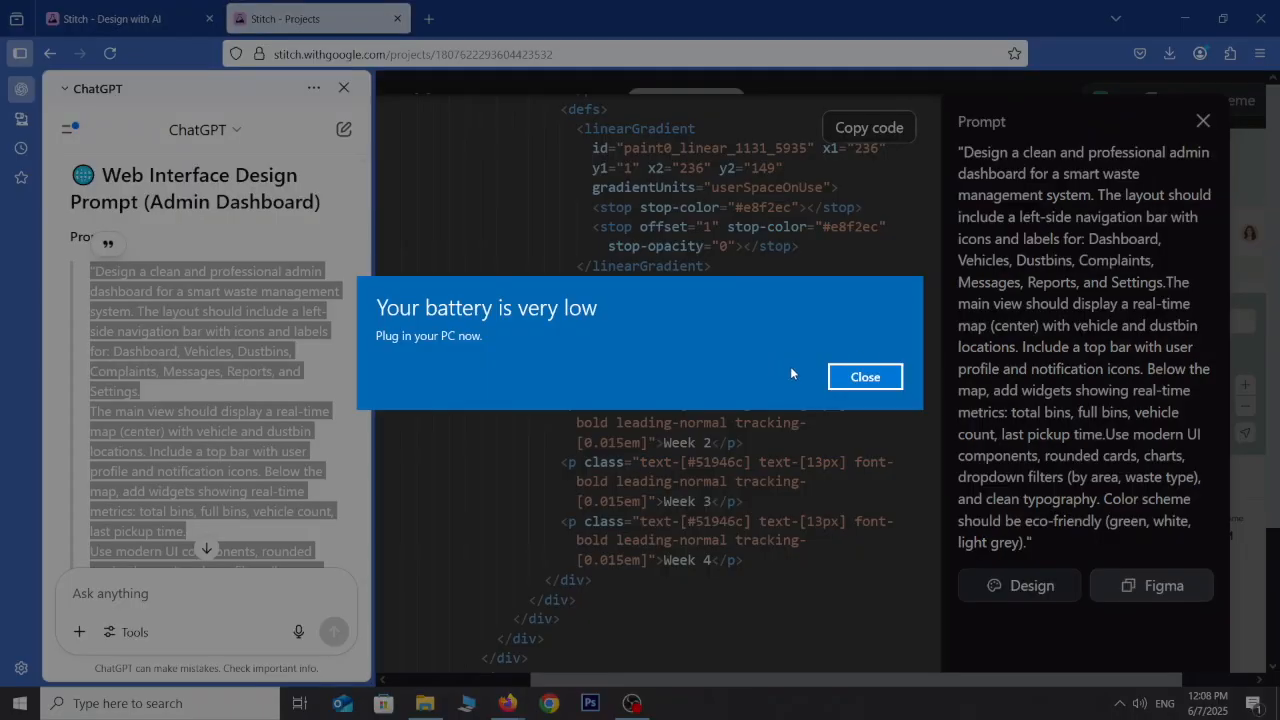
{"action": "left_click", "coordinate": [865, 377]}
{"action": "left_click", "coordinate": [1145, 590]}
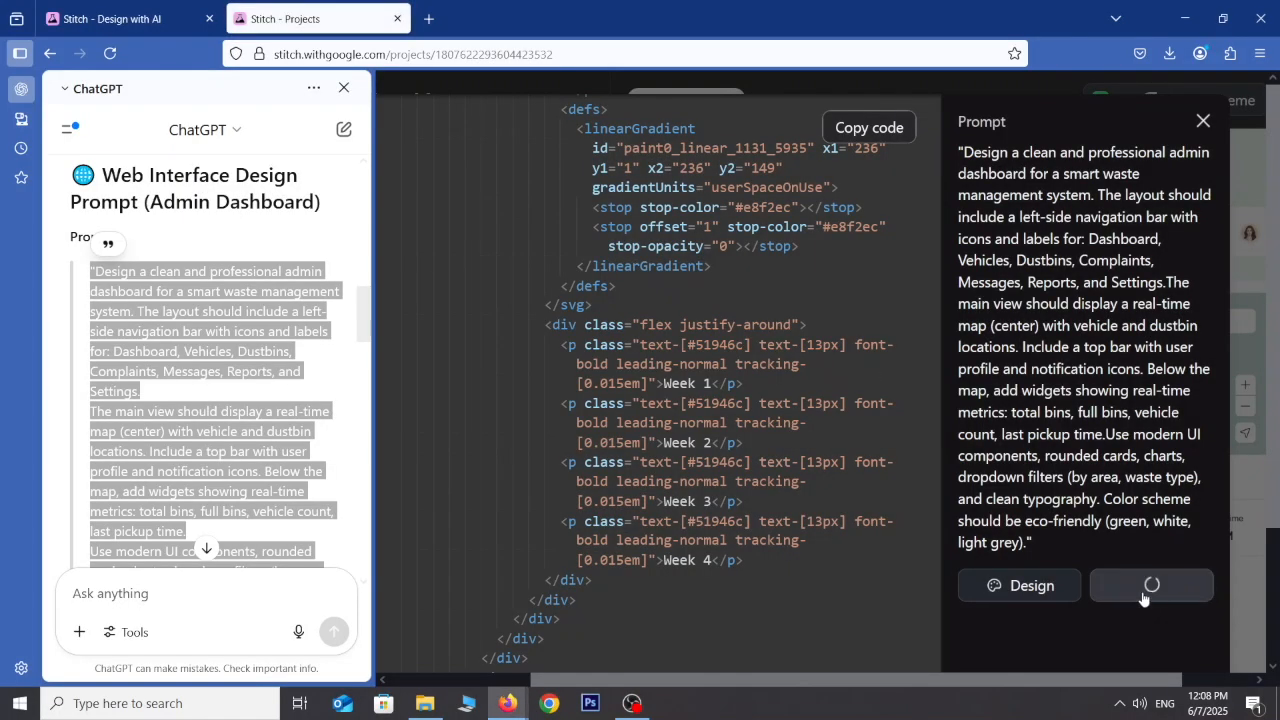
{"action": "scroll", "coordinate": [1145, 598], "scroll_direction": "down", "scroll_amount": 3}
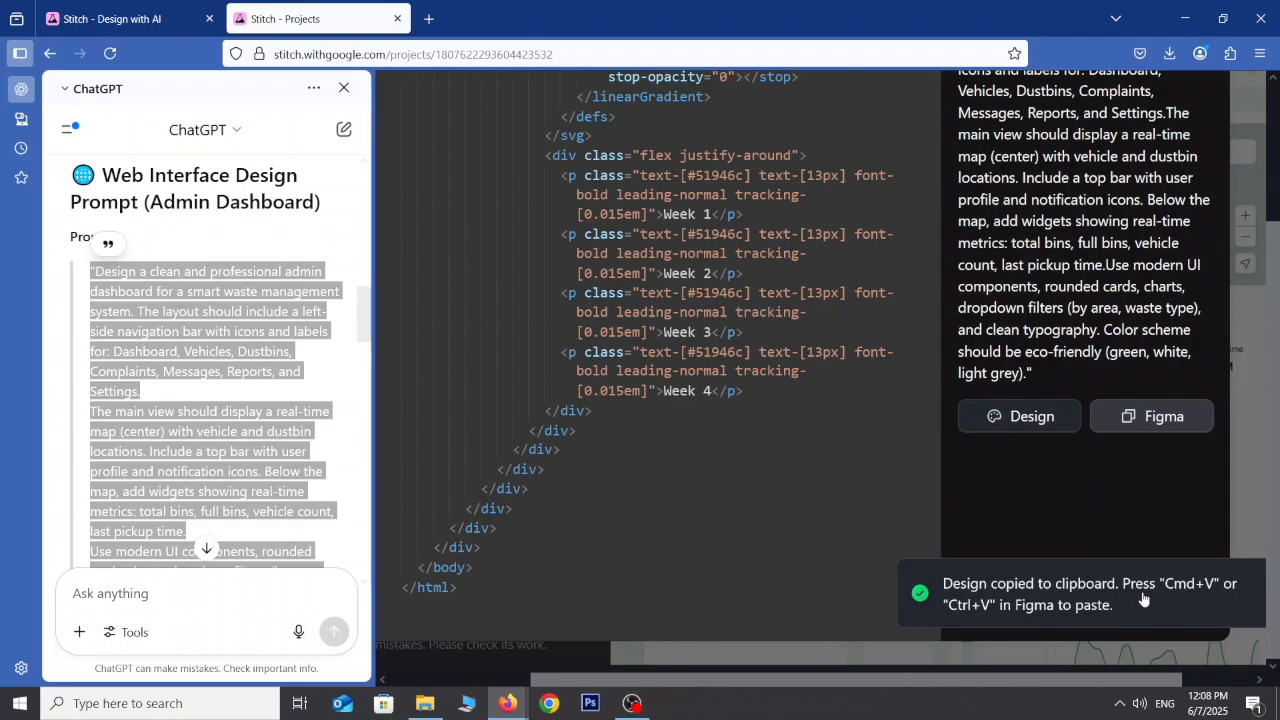
Open figma.com in a new browser tab and create a new design file
{"action": "left_click", "coordinate": [427, 19]}
{"action": "type", "text": "figma.com/"}
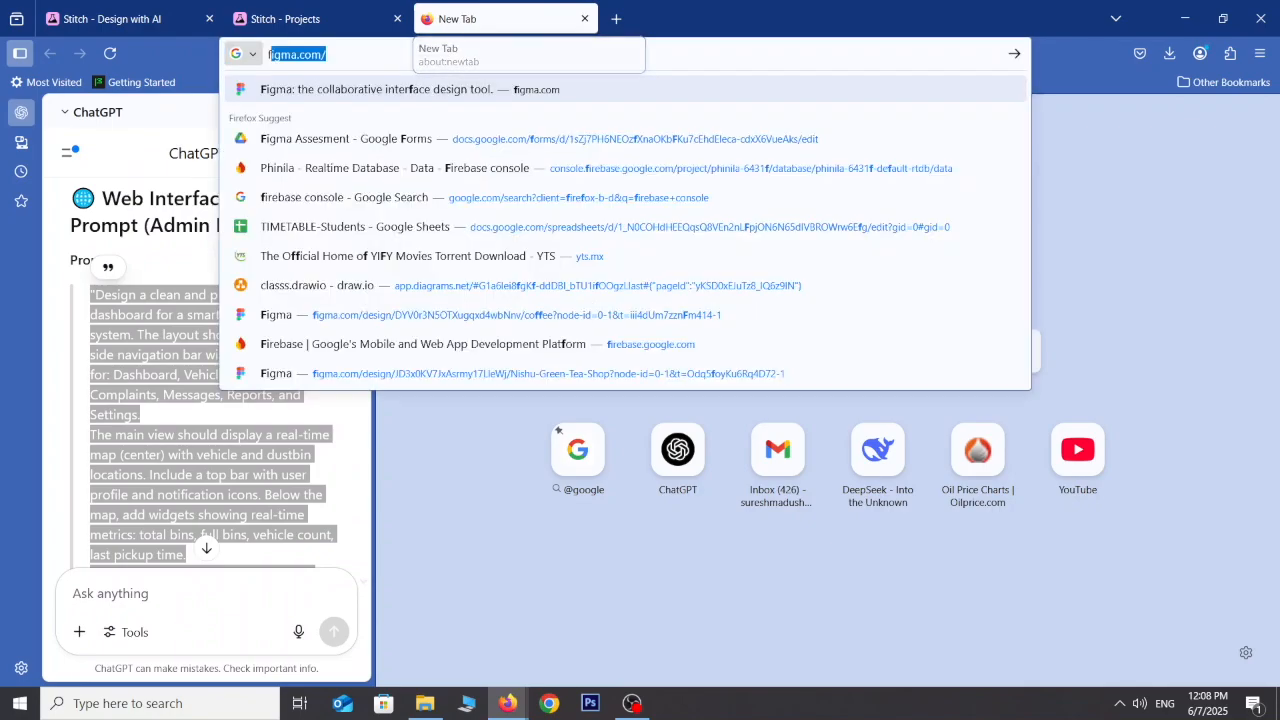
{"action": "key", "text": "Return"}
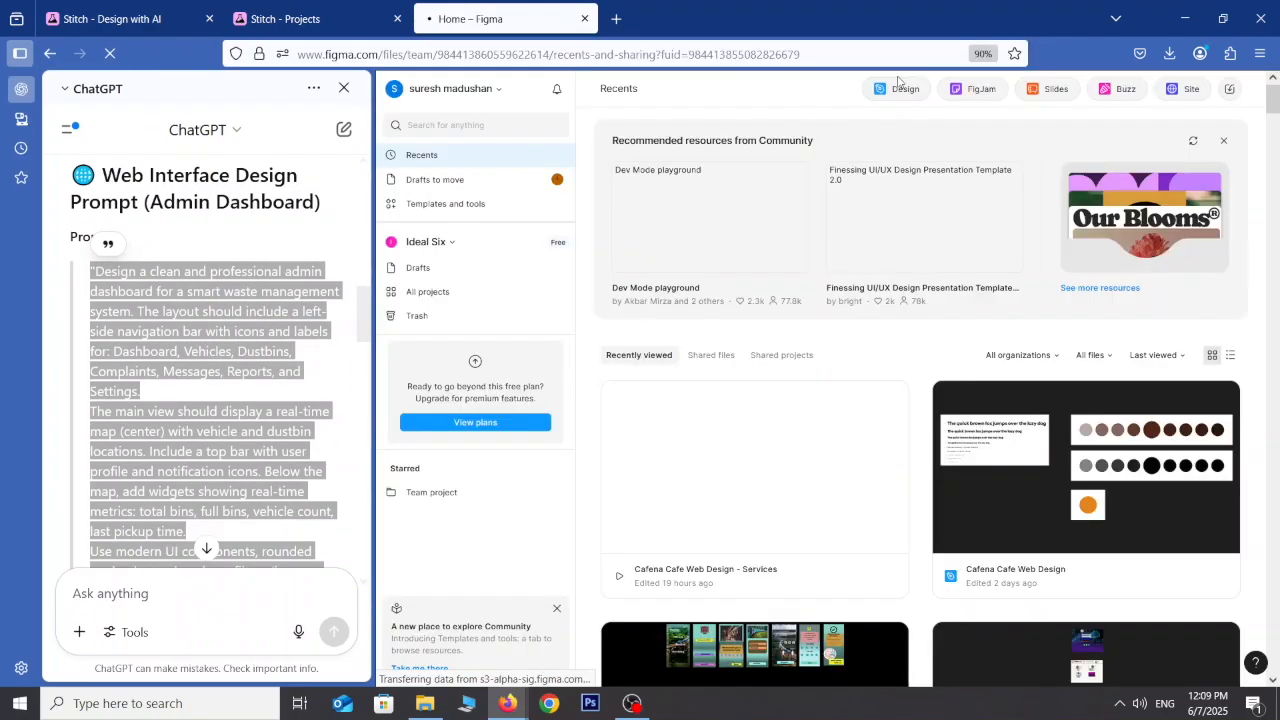
{"action": "left_click", "coordinate": [888, 93]}
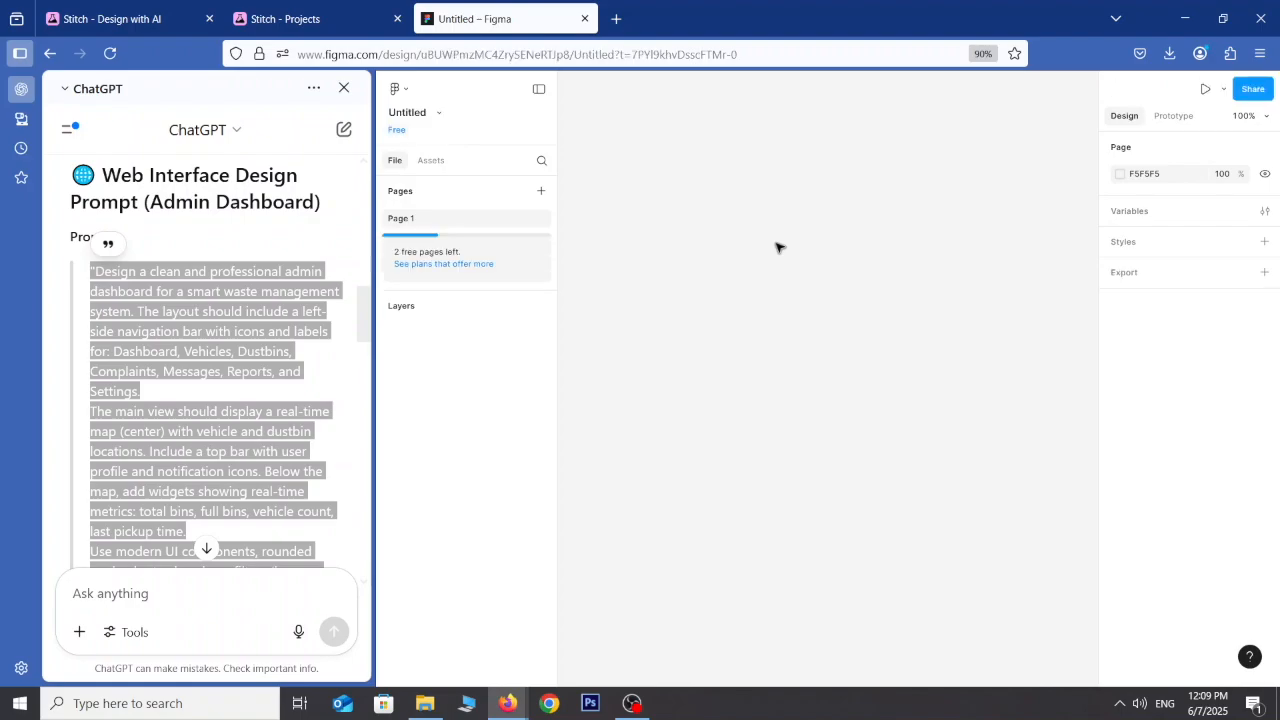
Paste the copied Stitch dashboard onto the Figma canvas and dismiss the grid layout tip
{"action": "key", "text": "ctrl+v"}
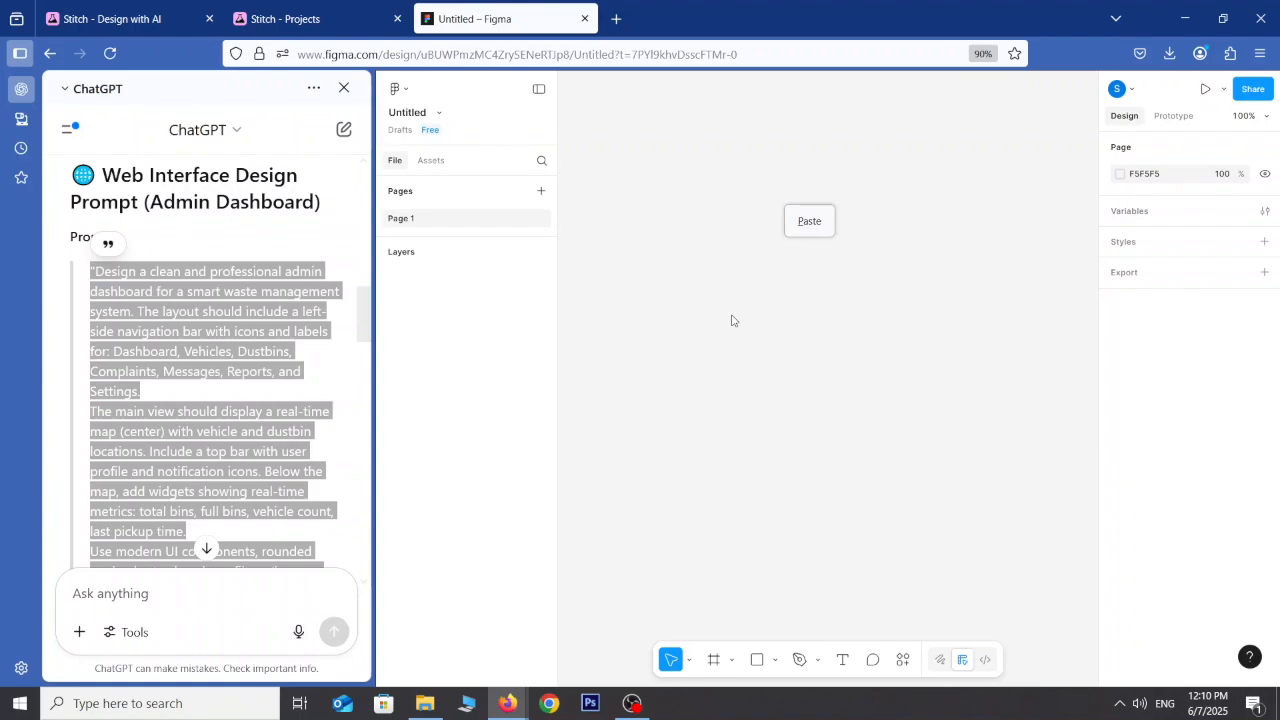
{"action": "left_click", "coordinate": [809, 222]}
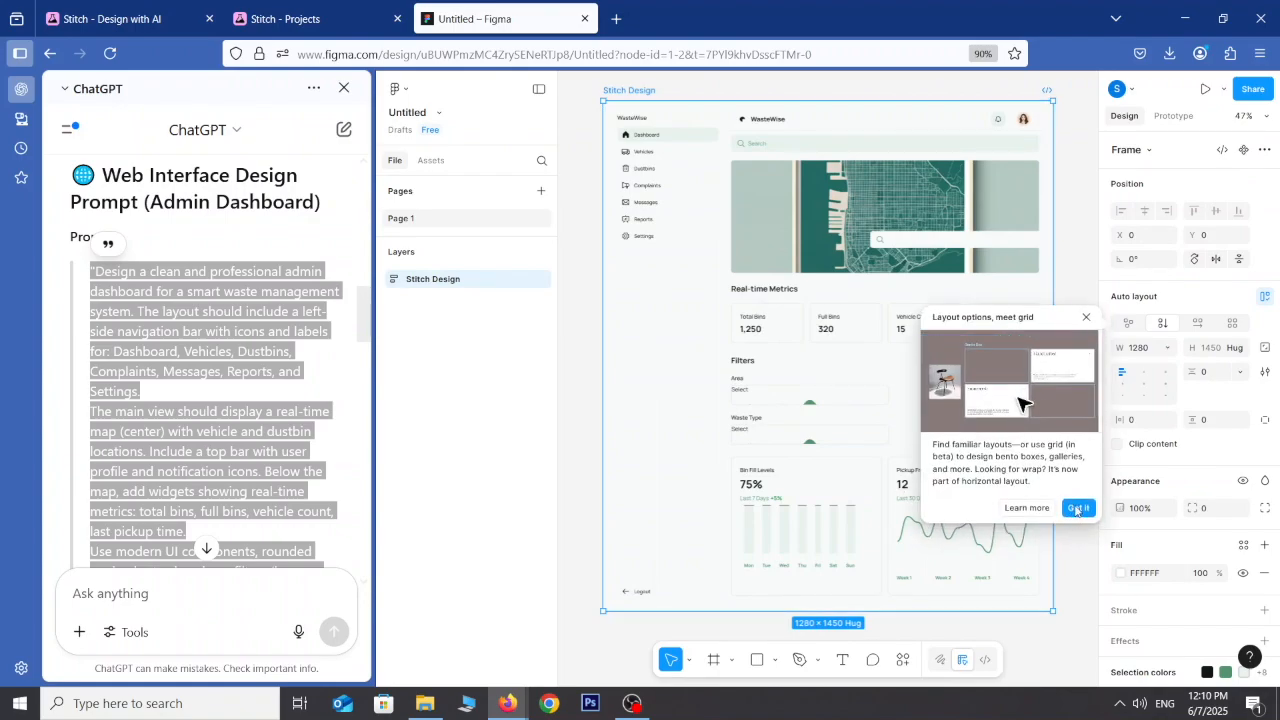
{"action": "left_click", "coordinate": [1076, 508]}
Examine the pasted dashboard's frame, map, metrics, filters and charts on the Figma canvas
{"action": "scroll", "coordinate": [838, 498], "scroll_direction": "up", "scroll_amount": 3}
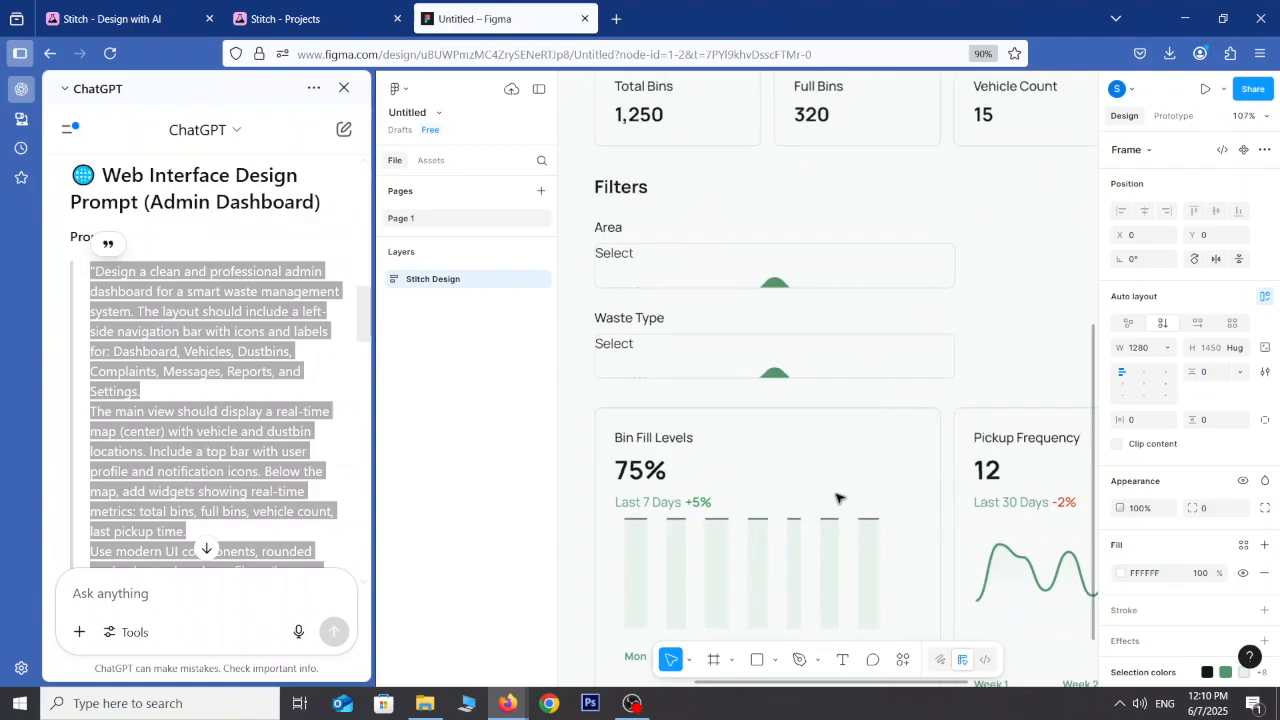
{"action": "scroll", "coordinate": [838, 498], "scroll_direction": "down", "scroll_amount": 1}
{"action": "left_click", "coordinate": [737, 285]}
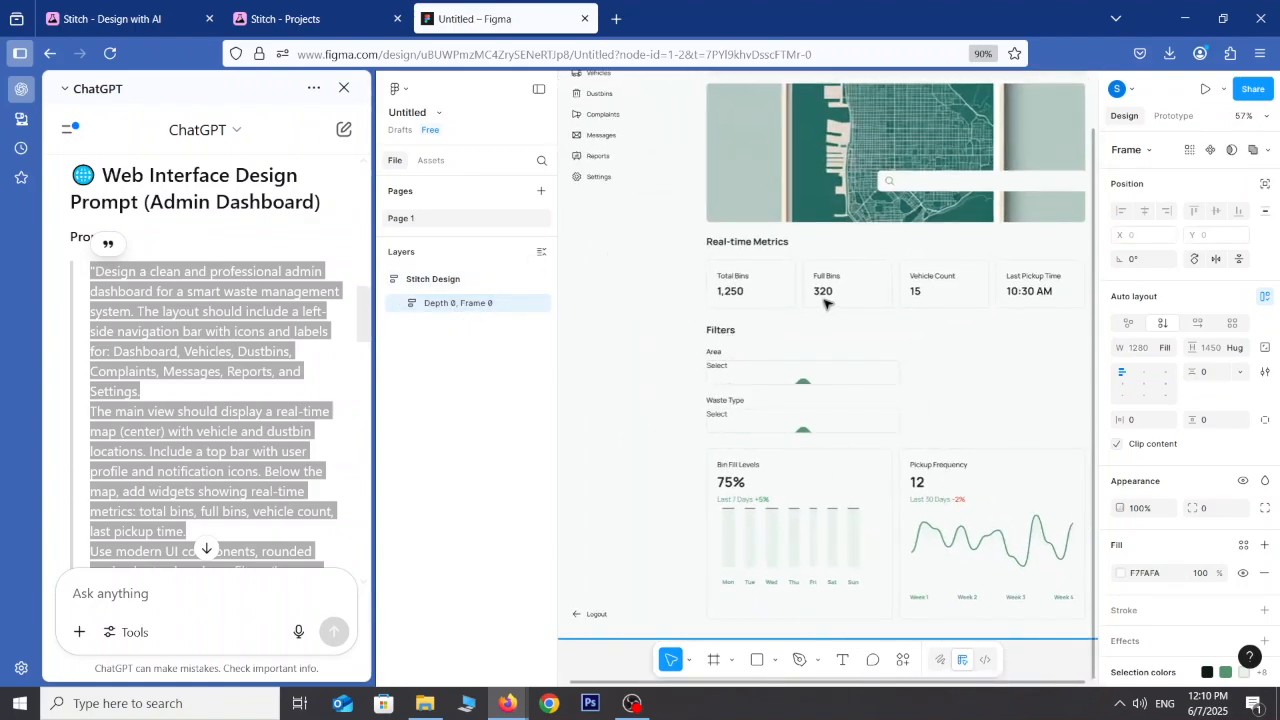
{"action": "scroll", "coordinate": [862, 172], "scroll_direction": "down", "scroll_amount": 1}
{"action": "scroll", "coordinate": [862, 172], "scroll_direction": "up", "scroll_amount": 1}
{"action": "scroll", "coordinate": [792, 422], "scroll_direction": "left", "scroll_amount": 2}
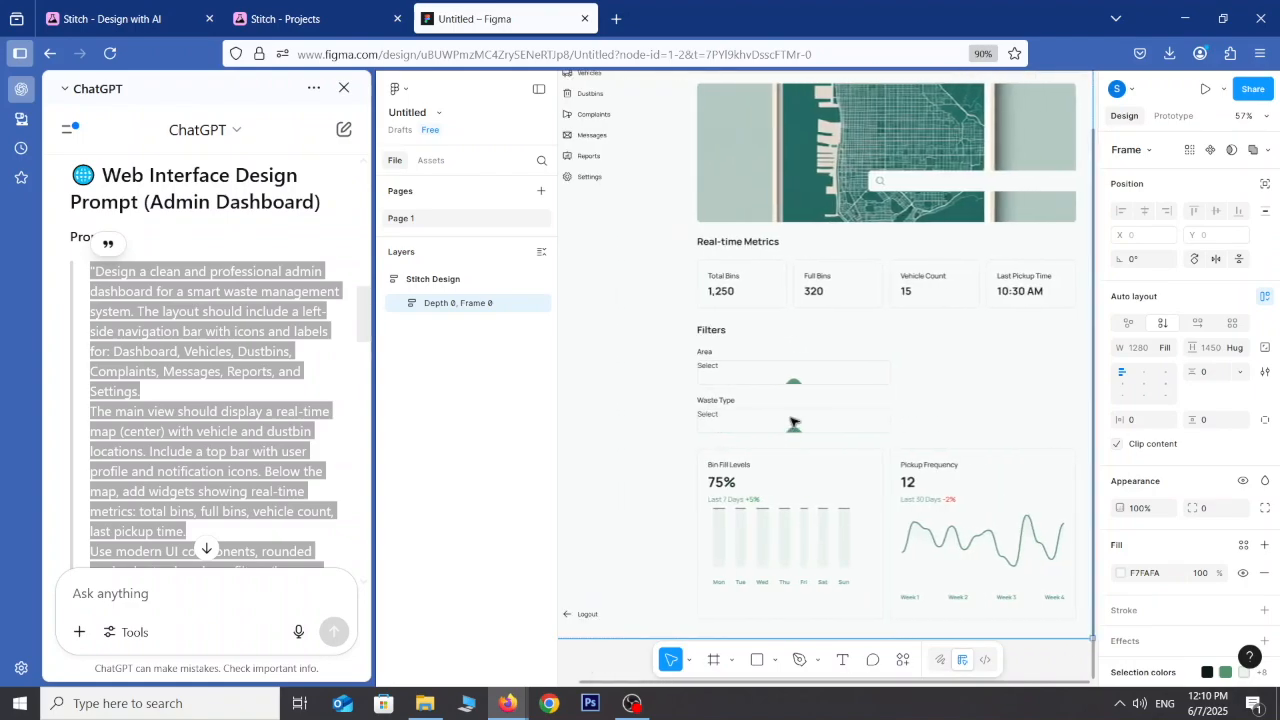
{"action": "scroll", "coordinate": [792, 422], "scroll_direction": "up", "scroll_amount": 3}
Copy ChatGPT's mobile interface prompt for the driver app on the Stitch project page and close the ChatGPT sidebar
{"action": "scroll", "coordinate": [792, 418], "scroll_direction": "down", "scroll_amount": 2}
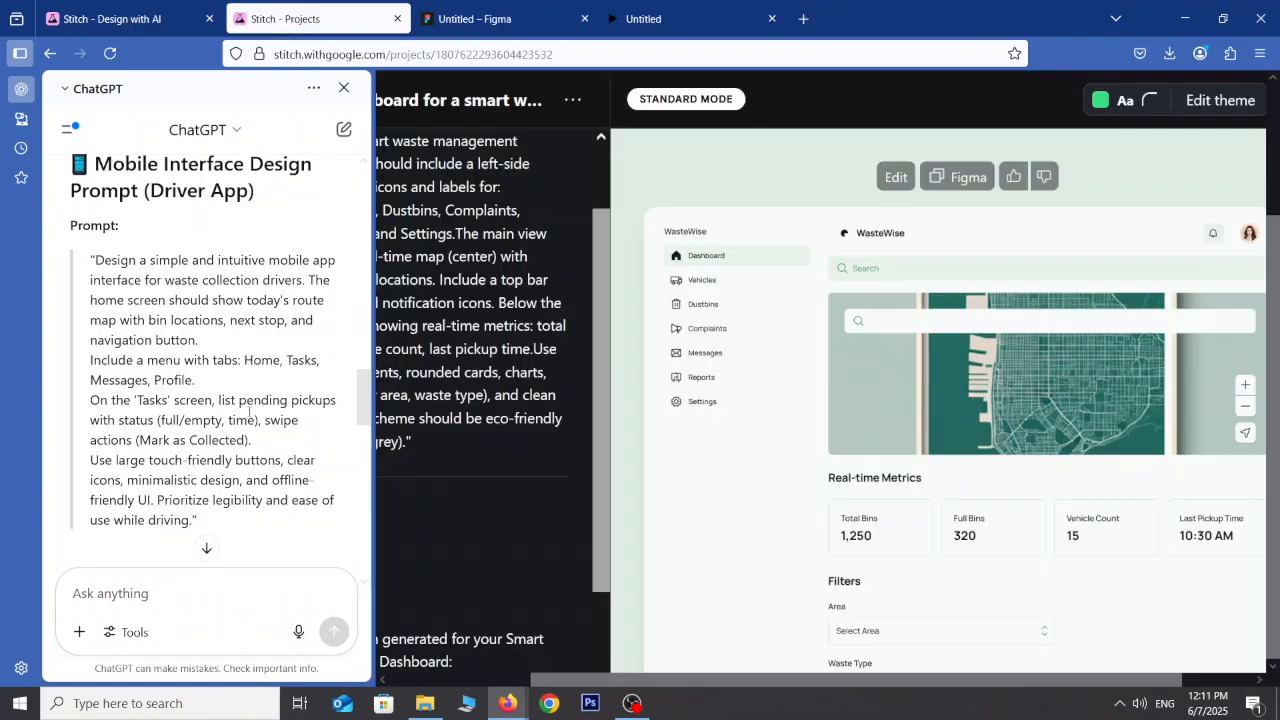
{"action": "left_click_drag", "start_coordinate": [212, 520], "coordinate": [89, 259]}
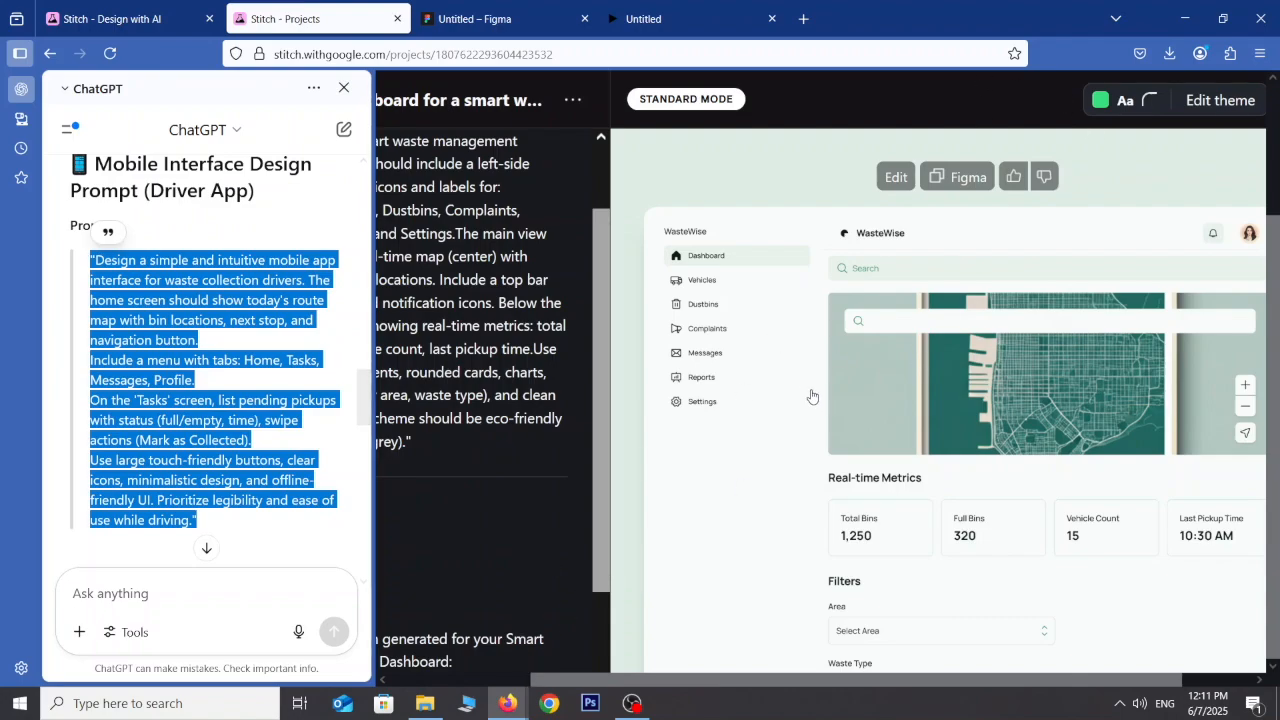
{"action": "scroll", "coordinate": [508, 423], "scroll_direction": "down", "scroll_amount": 3}
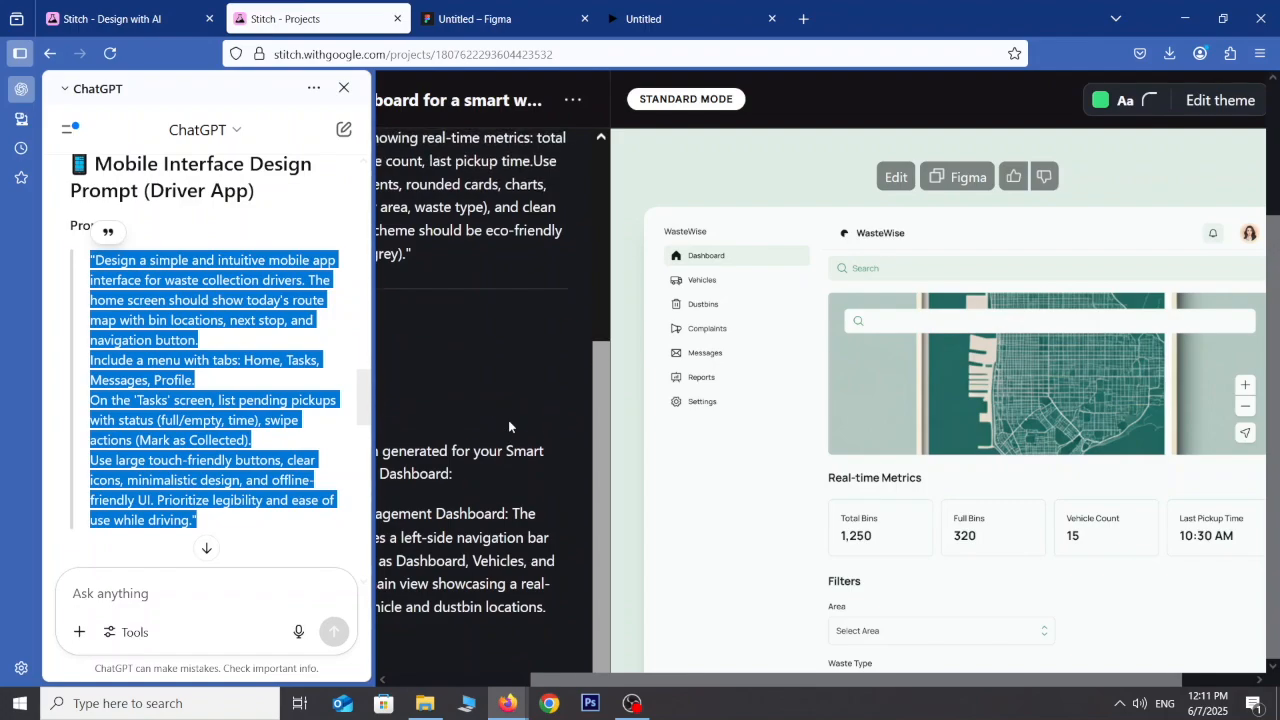
{"action": "left_click", "coordinate": [346, 90]}
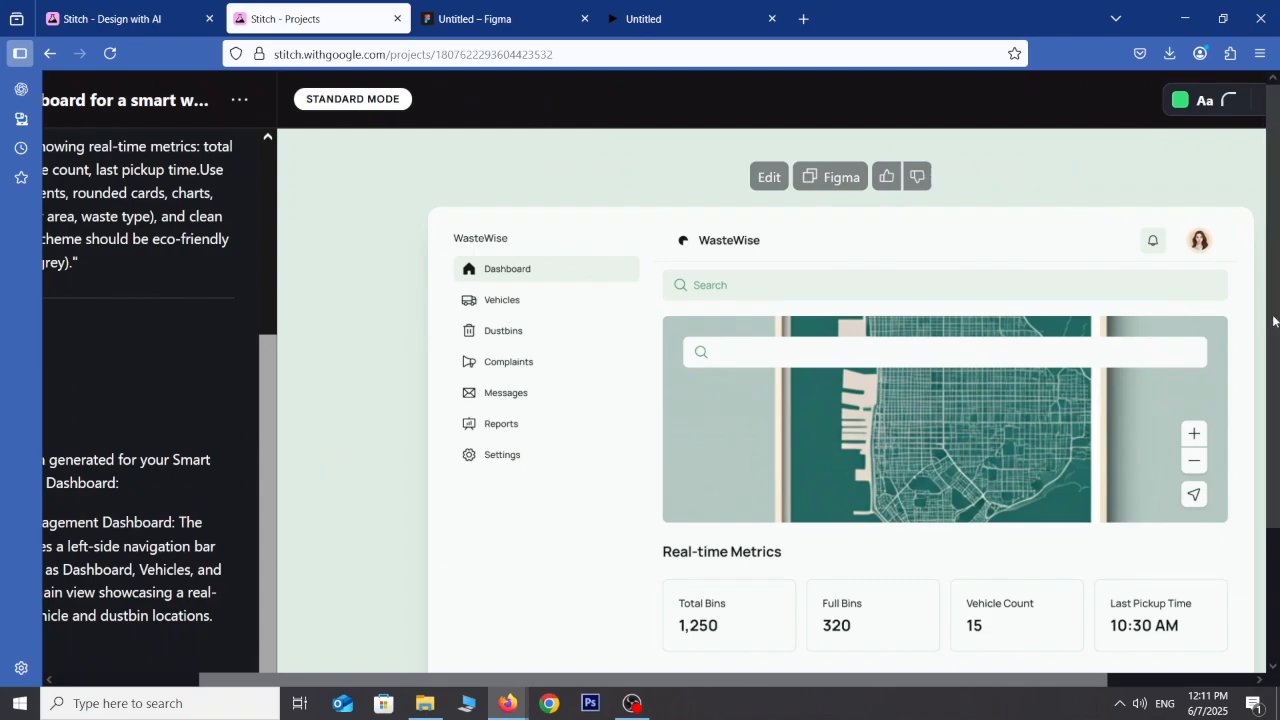
Leave the dashboard project, start a new Mobile design in Stitch with the copied driver app prompt, and generate it
{"action": "left_click_drag", "start_coordinate": [1270, 319], "coordinate": [1263, 580]}
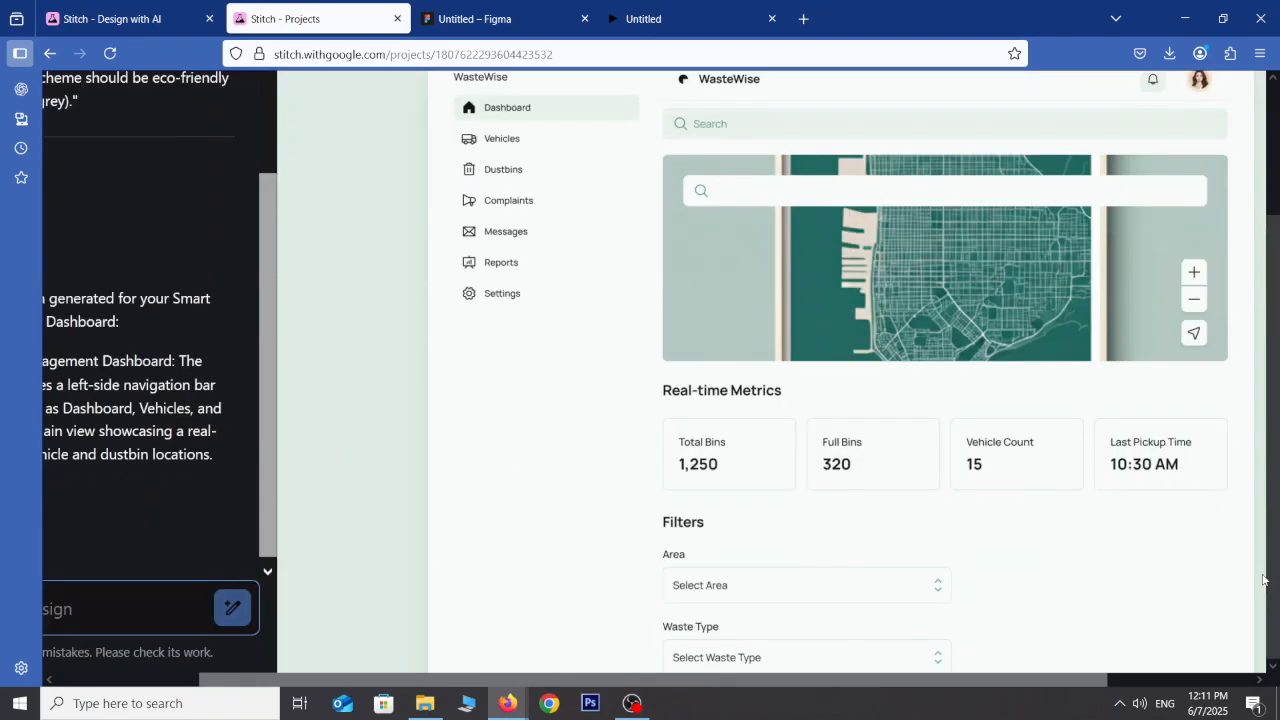
{"action": "left_click", "coordinate": [716, 585]}
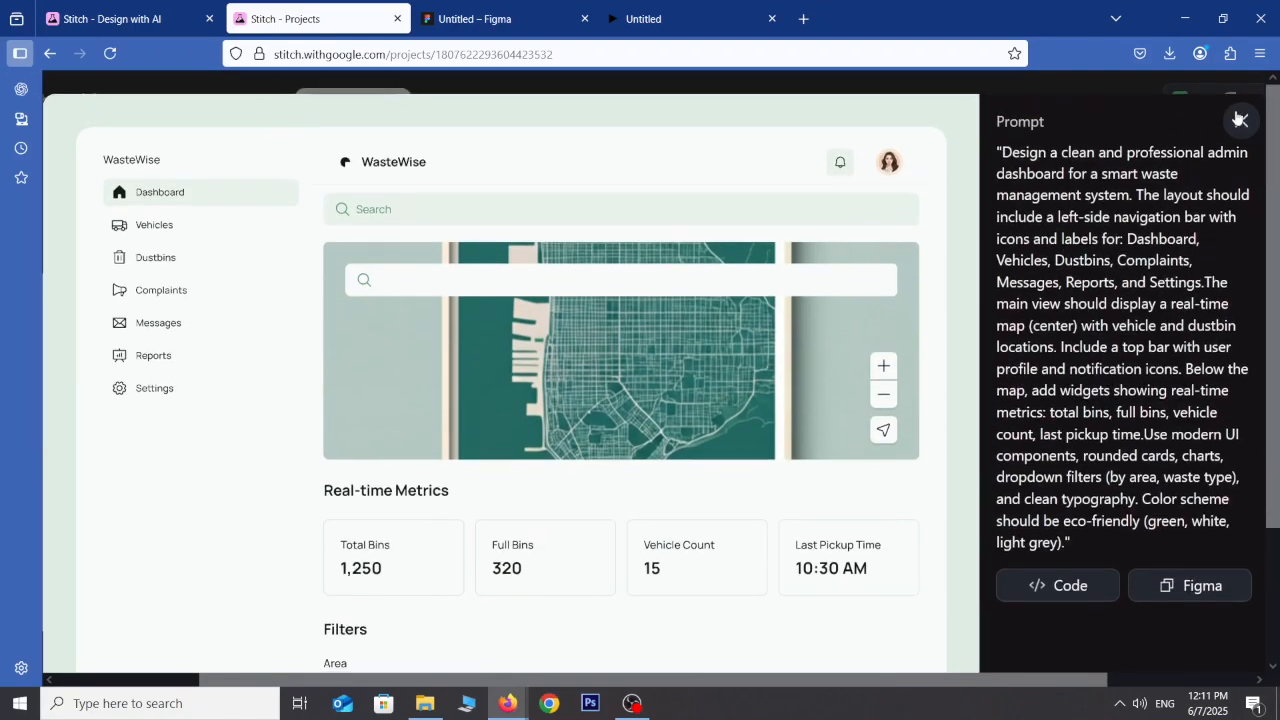
{"action": "left_click", "coordinate": [1239, 119]}
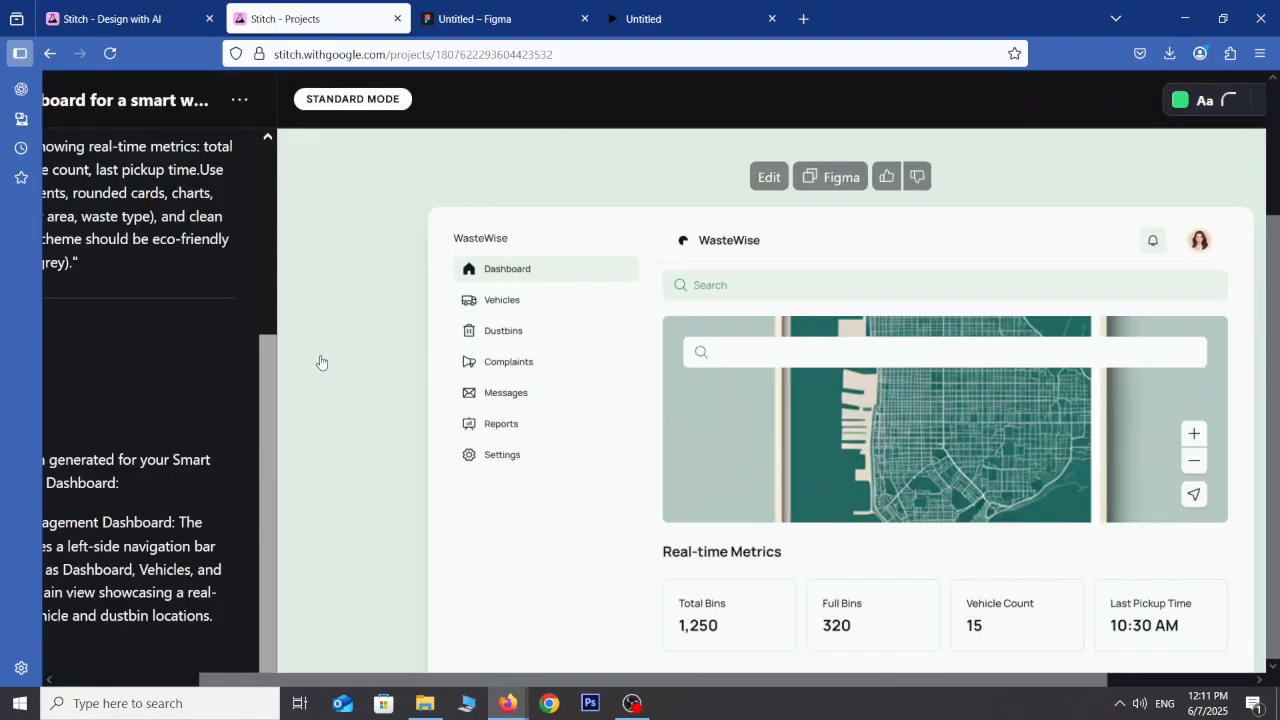
{"action": "scroll", "coordinate": [268, 328], "scroll_direction": "up", "scroll_amount": 2}
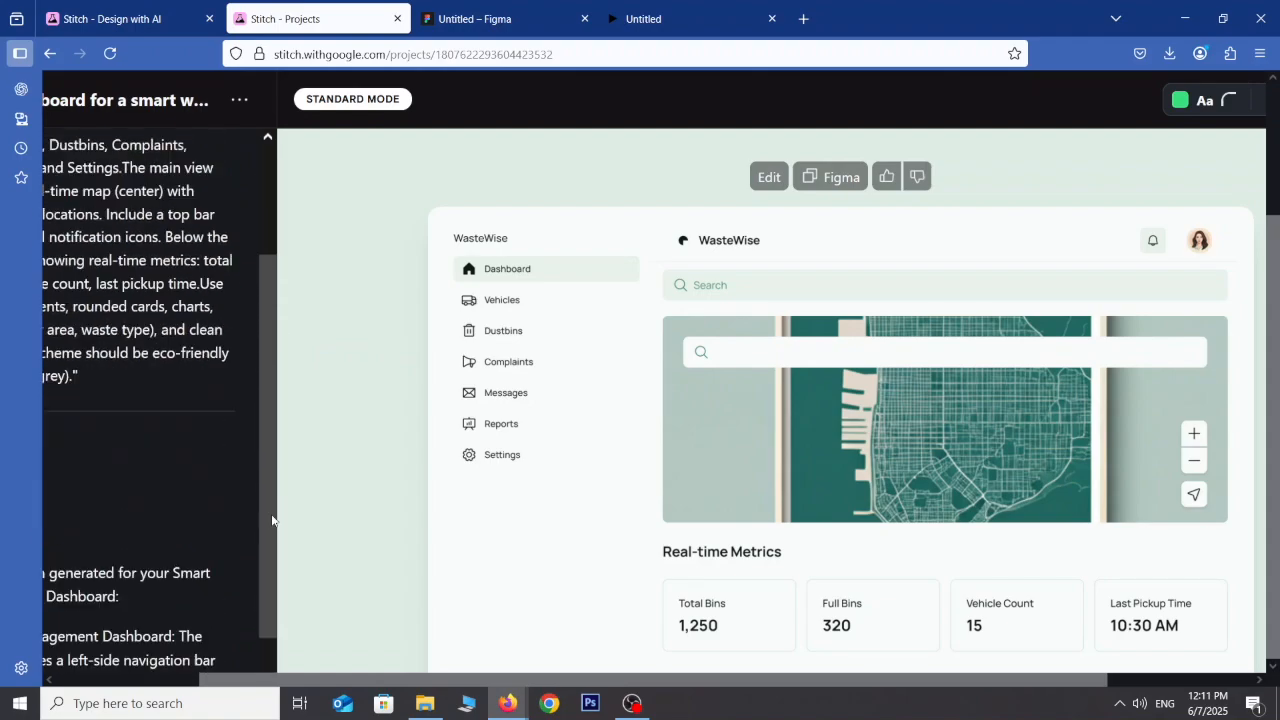
{"action": "scroll", "coordinate": [268, 514], "scroll_direction": "down", "scroll_amount": 3}
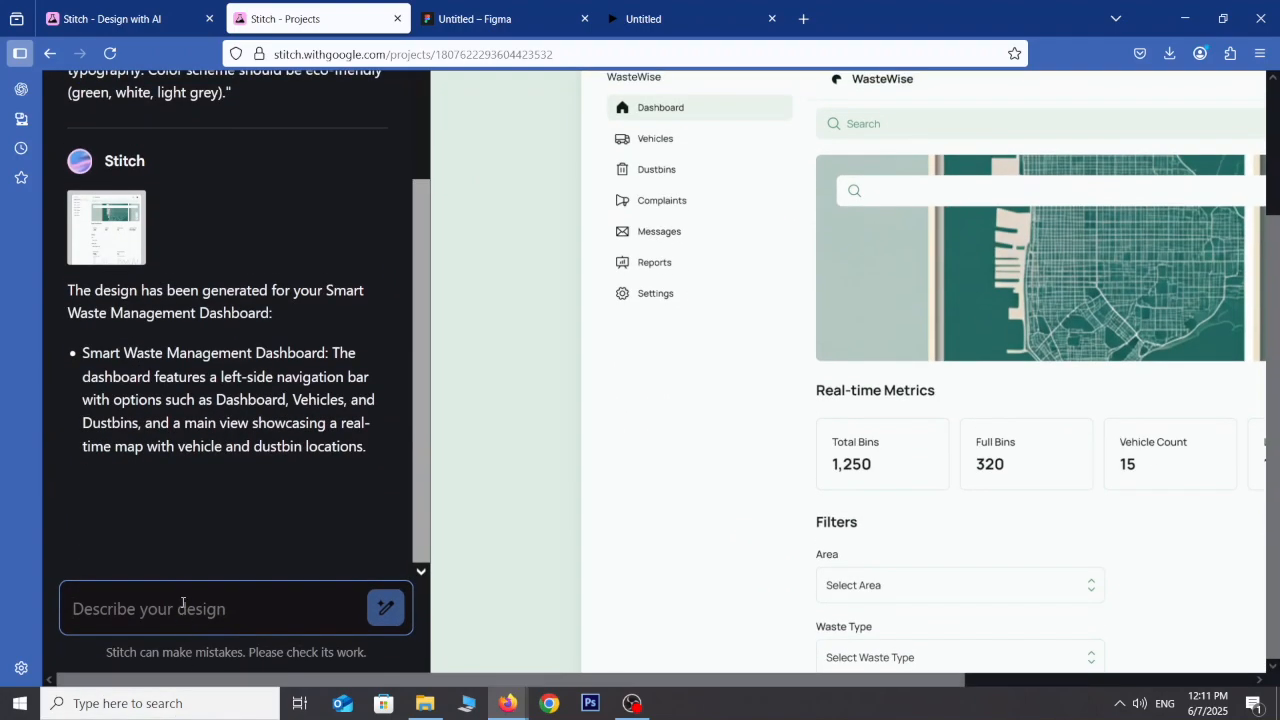
{"action": "scroll", "coordinate": [257, 362], "scroll_direction": "up", "scroll_amount": 5}
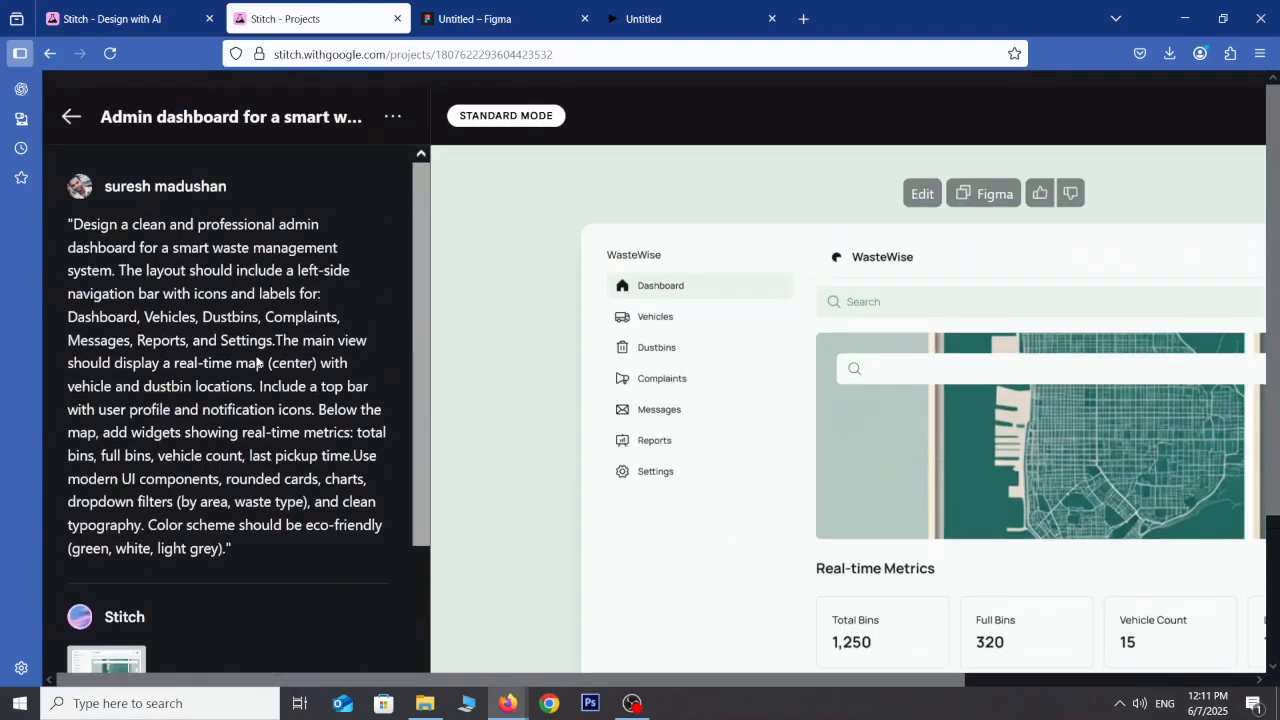
{"action": "left_click", "coordinate": [71, 100]}
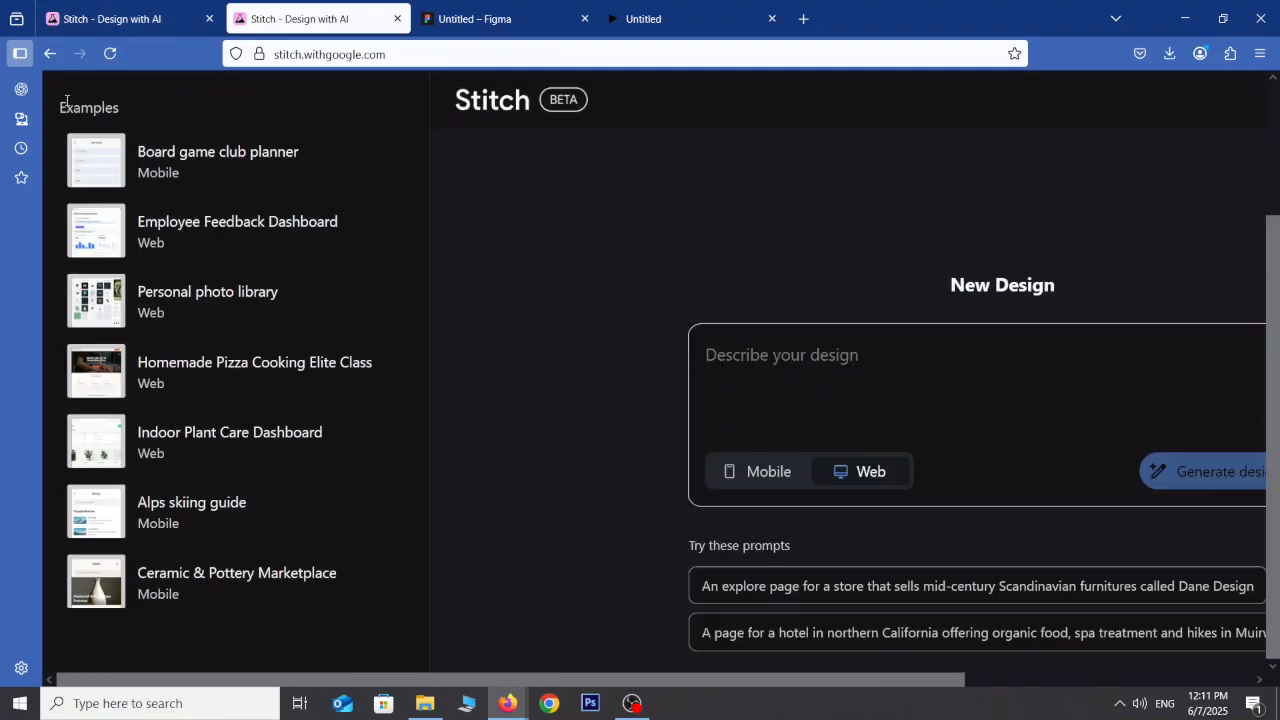
{"action": "left_click", "coordinate": [640, 387]}
{"action": "type", "text": "\"Design a simple and intuitive mobile app interface for waste collection drivers. The home screen should show today's route map with bin locations, next stop, and navigation button.Include a menu with tabs: Home, Tasks, Messages, Profile.On the 'Tasks' screen, list pending pickups with status (full/empty, time), swipe actions (Mark as Collected).Use large touch-friendly buttons, clear icons, minimalistic design, and offline-friendly UI. Prioritize legibility and ease of use while driving.\""}
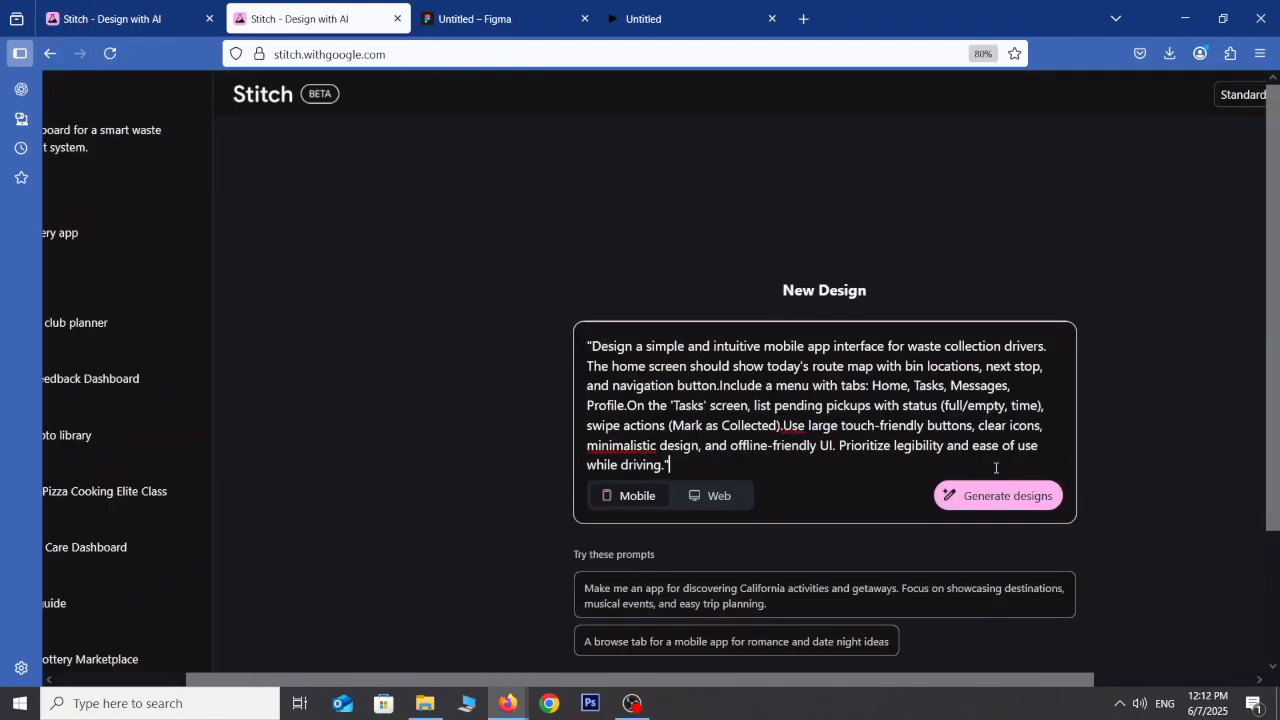
{"action": "left_click", "coordinate": [982, 498]}
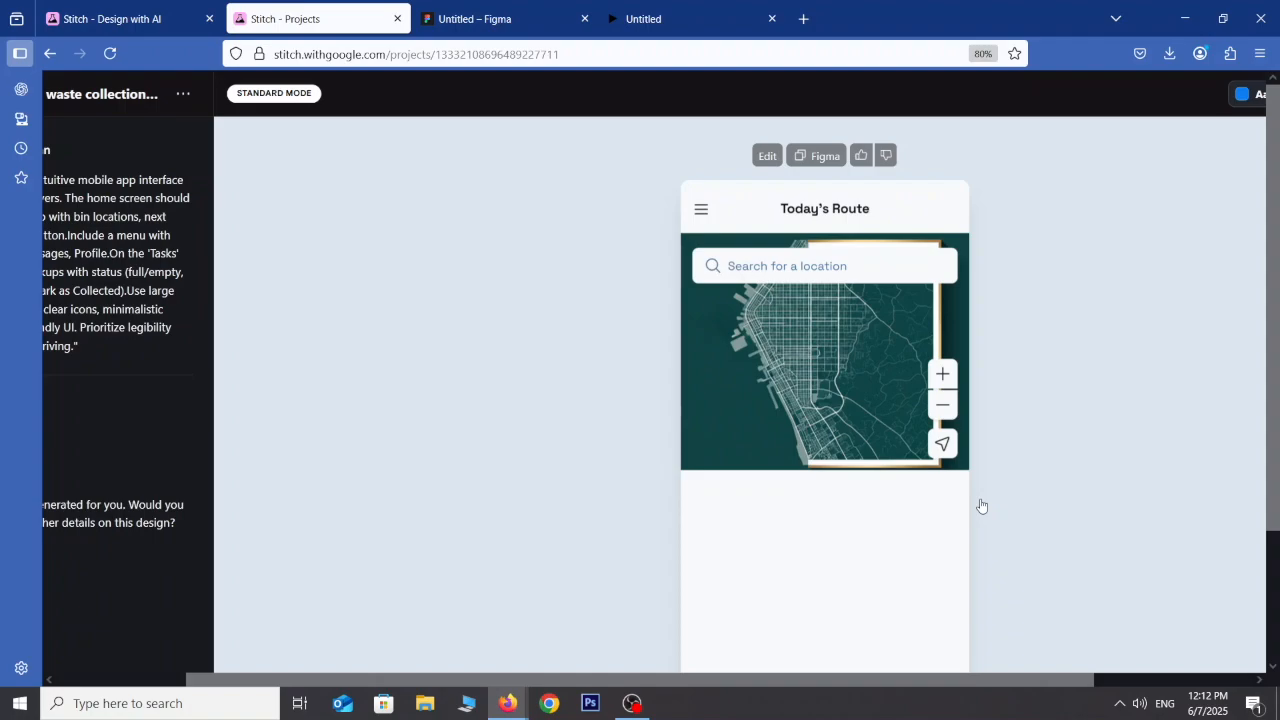
Review the generated Today's Route screen and prompt Stitch with "can you show me the other ui designs each of tab"
{"action": "scroll", "coordinate": [968, 477], "scroll_direction": "down", "scroll_amount": 1}
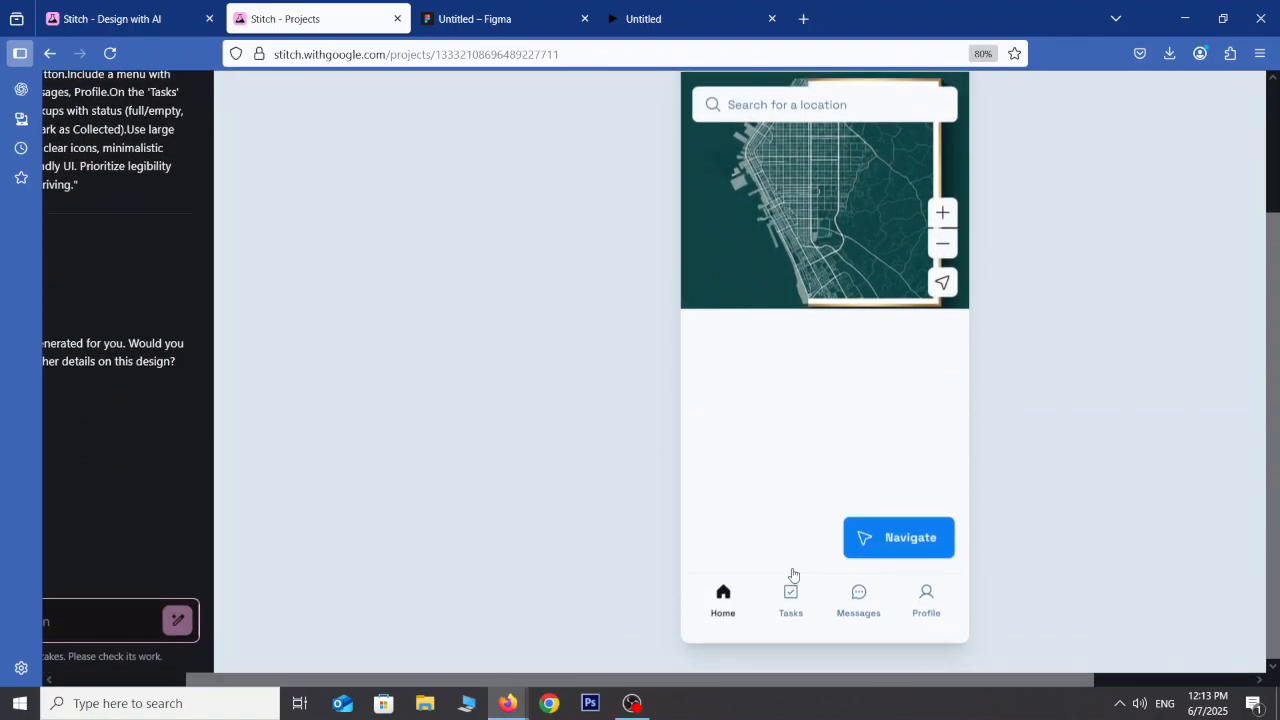
{"action": "scroll", "coordinate": [791, 577], "scroll_direction": "up", "scroll_amount": 3}
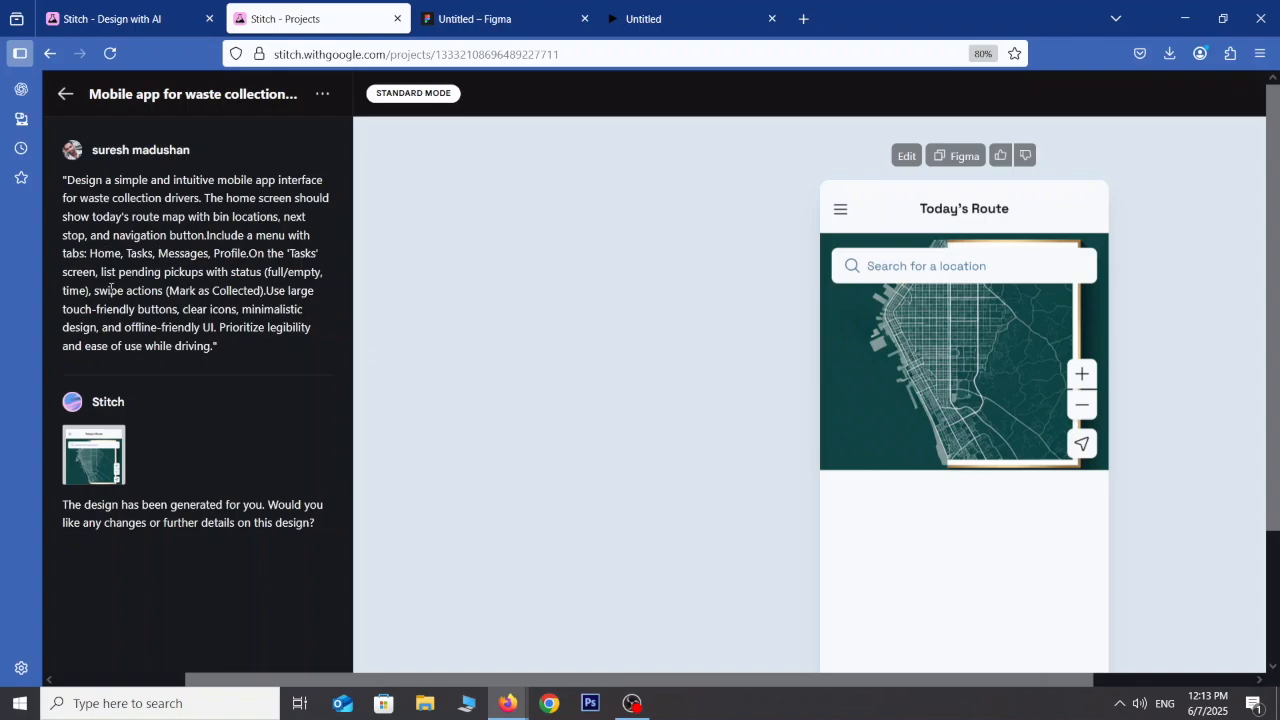
{"action": "scroll", "coordinate": [180, 307], "scroll_direction": "down", "scroll_amount": 3}
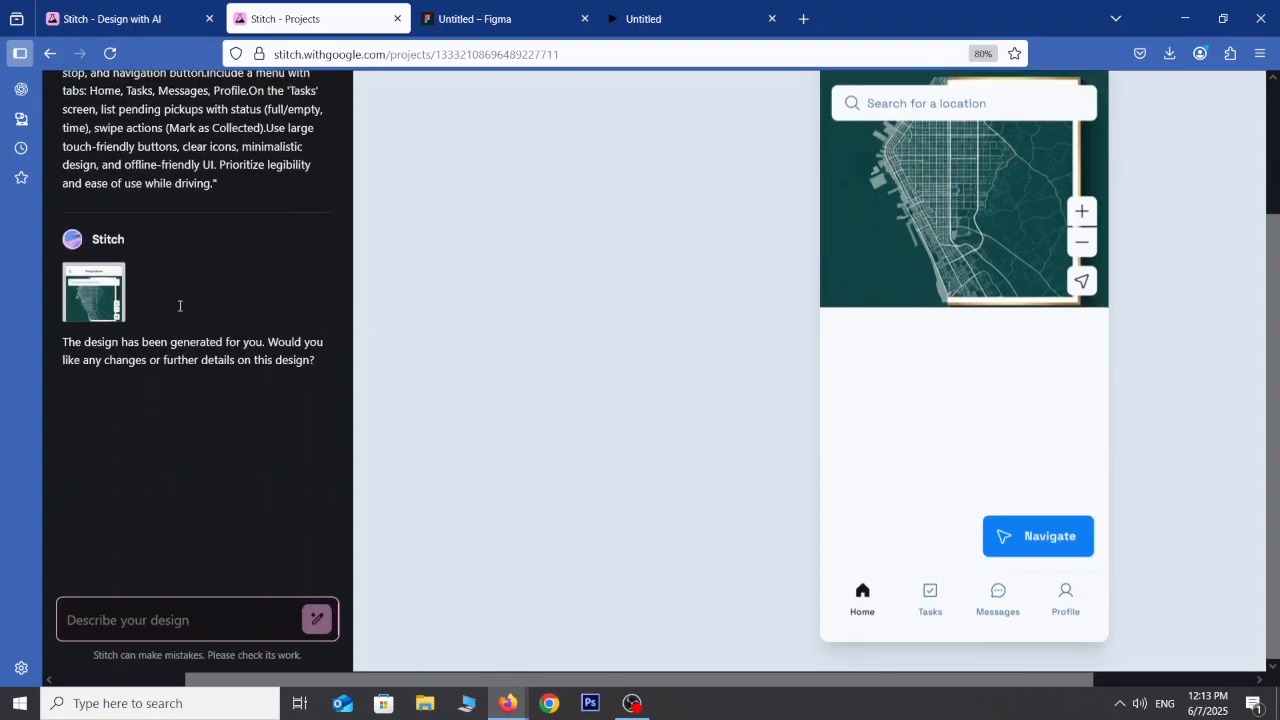
{"action": "left_click", "coordinate": [118, 625]}
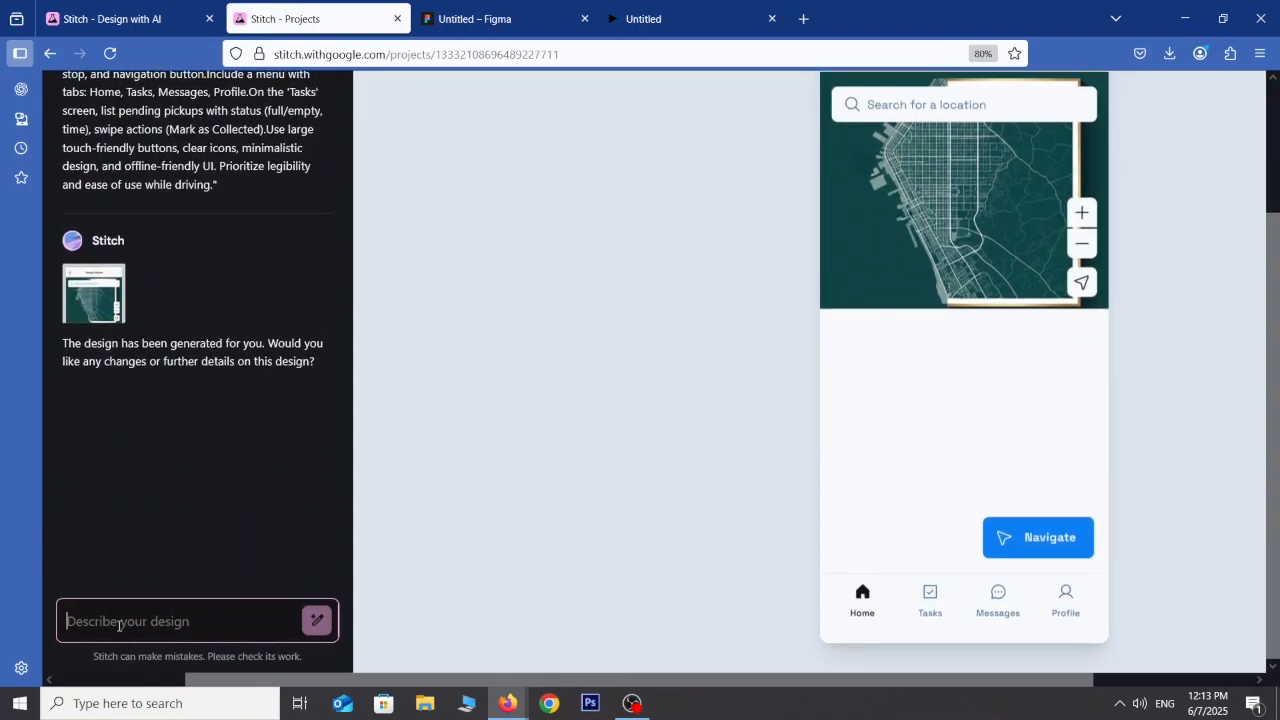
{"action": "type", "text": "can "}
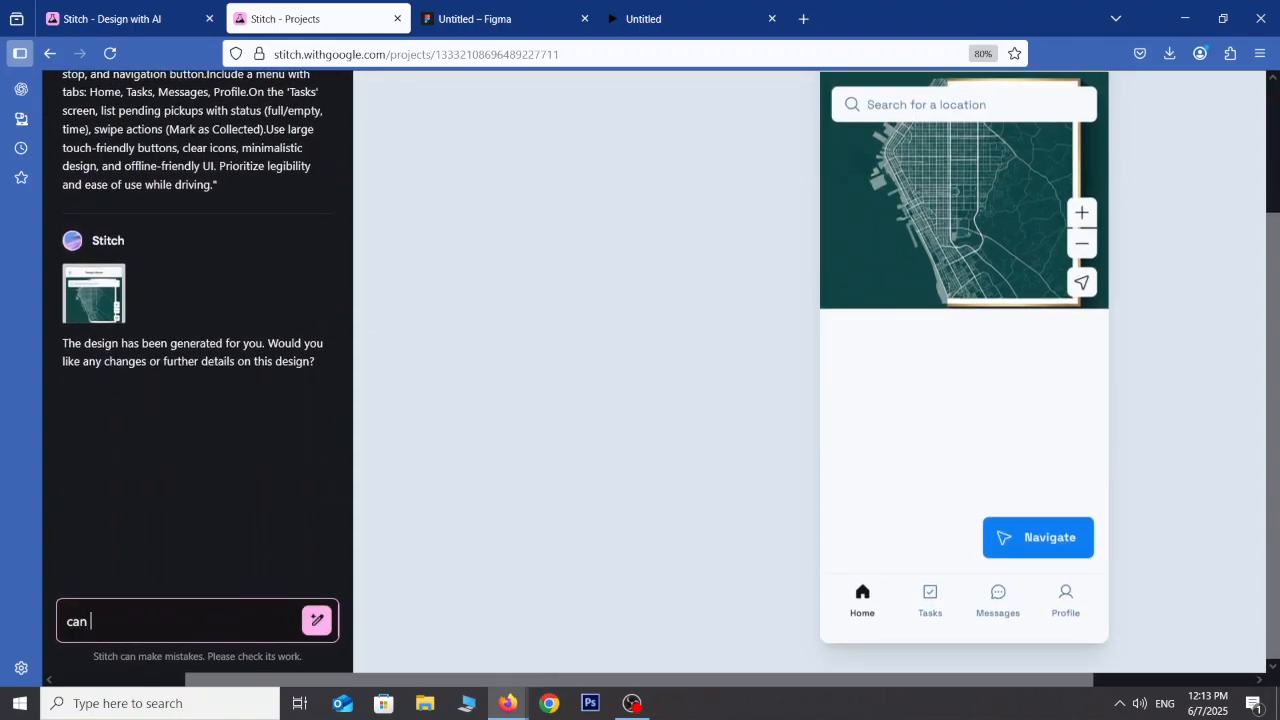
{"action": "type", "text": "you show me the other ui "}
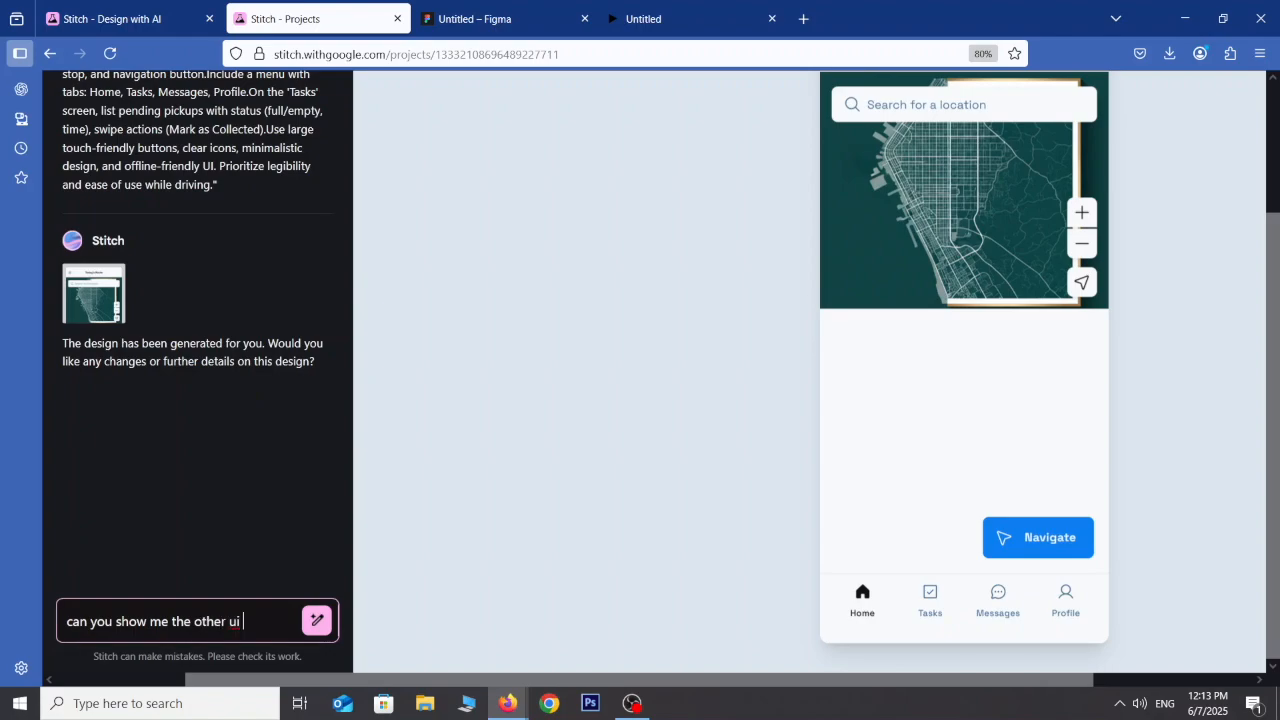
{"action": "type", "text": "designs eac"}
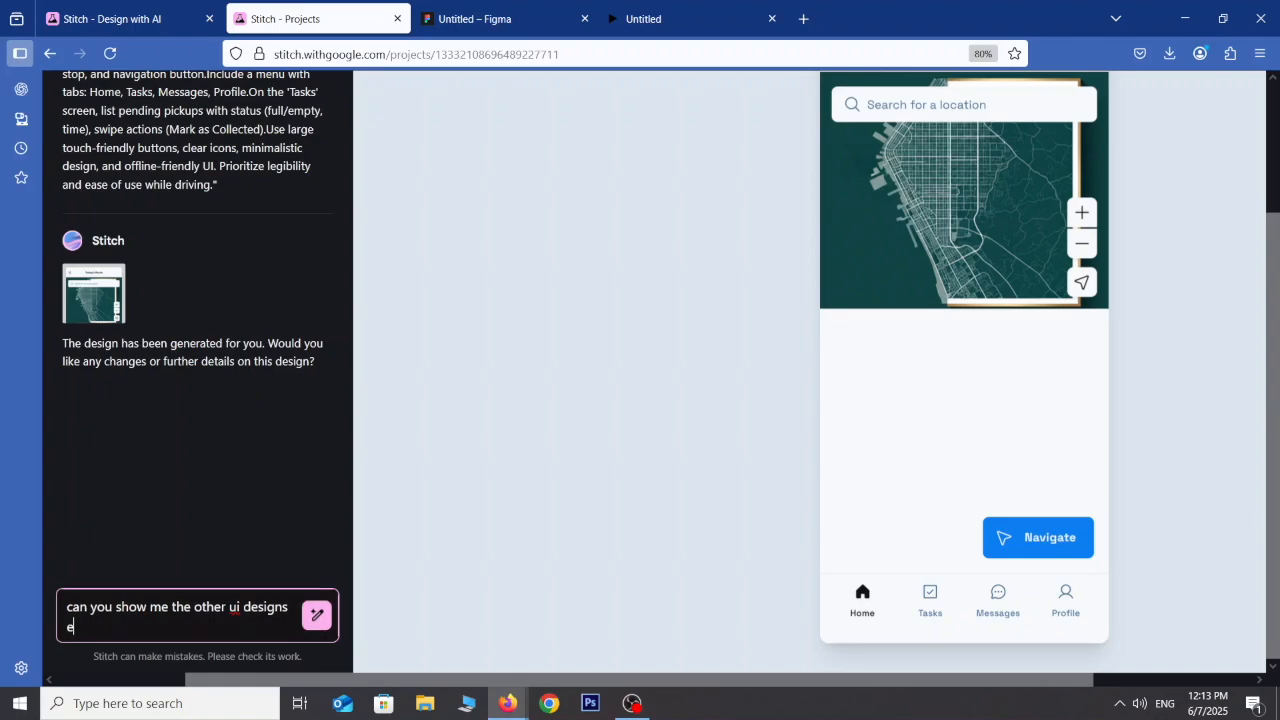
{"action": "type", "text": "h of tab"}
{"action": "key", "text": "Return"}
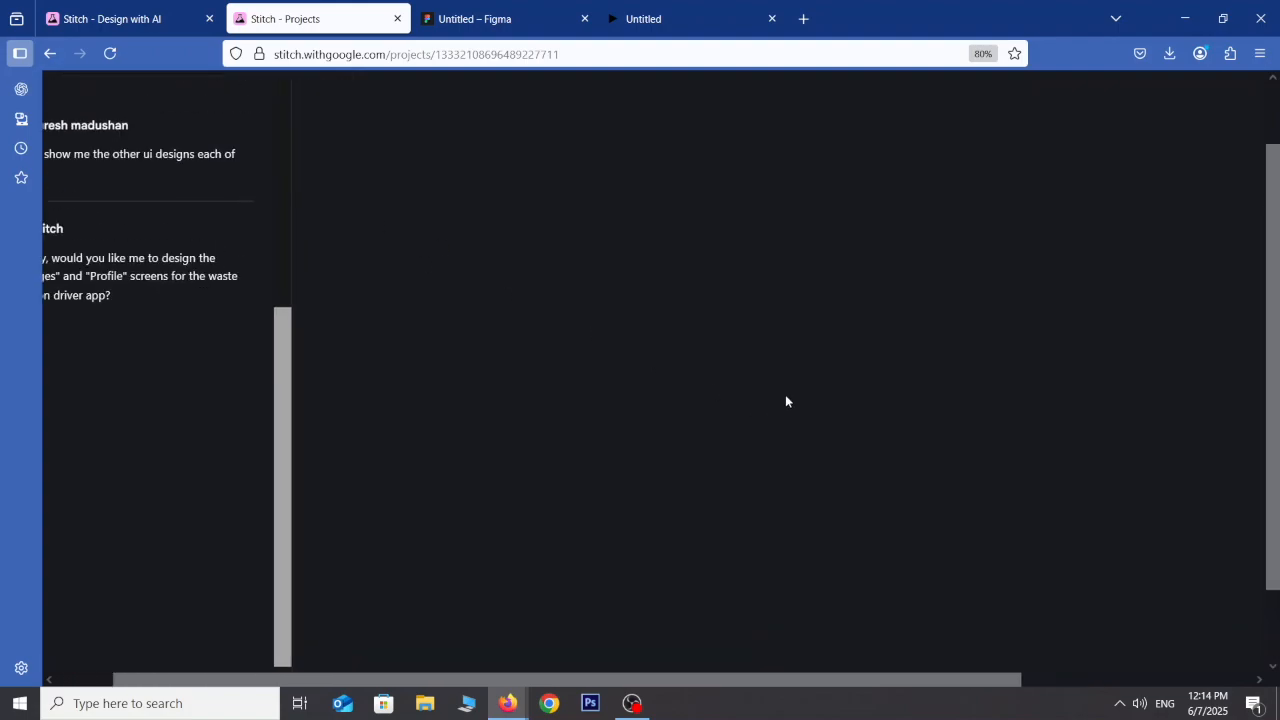
Examine the dashboard's map, metrics, filters and charts in the Figma prototype preview, and close the preview
{"action": "left_click", "coordinate": [645, 22]}
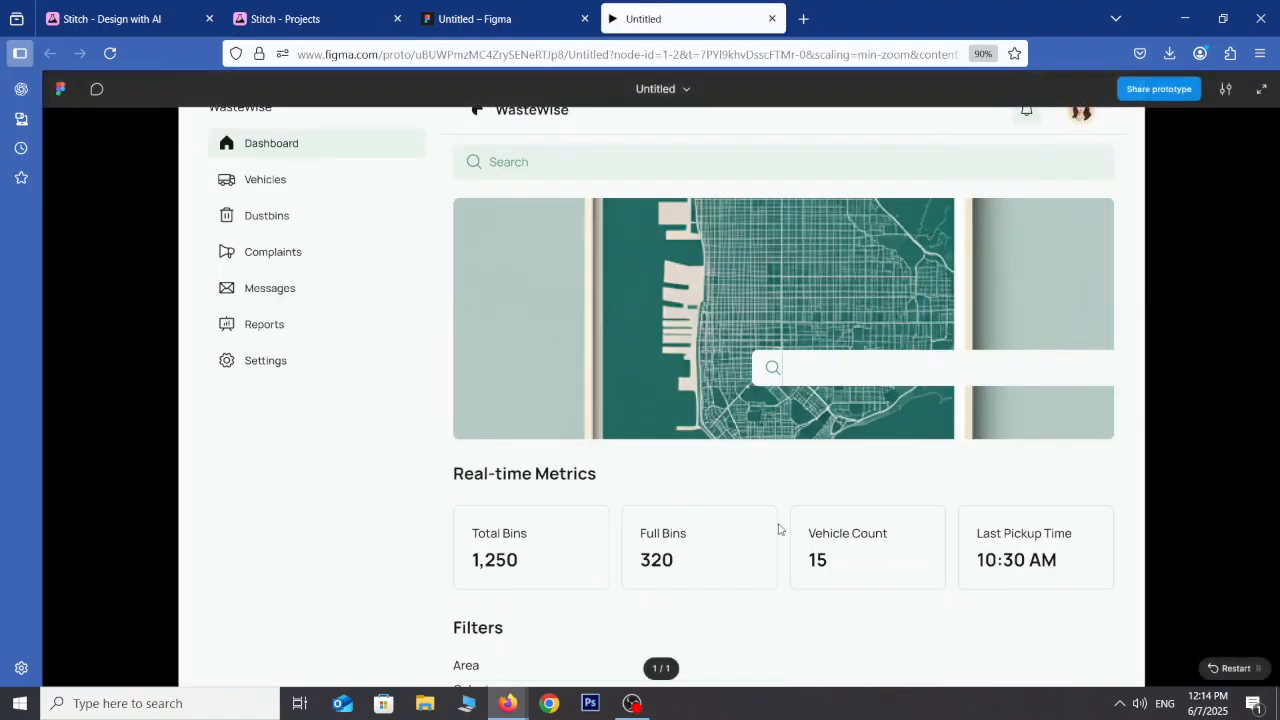
{"action": "scroll", "coordinate": [760, 428], "scroll_direction": "down", "scroll_amount": 5}
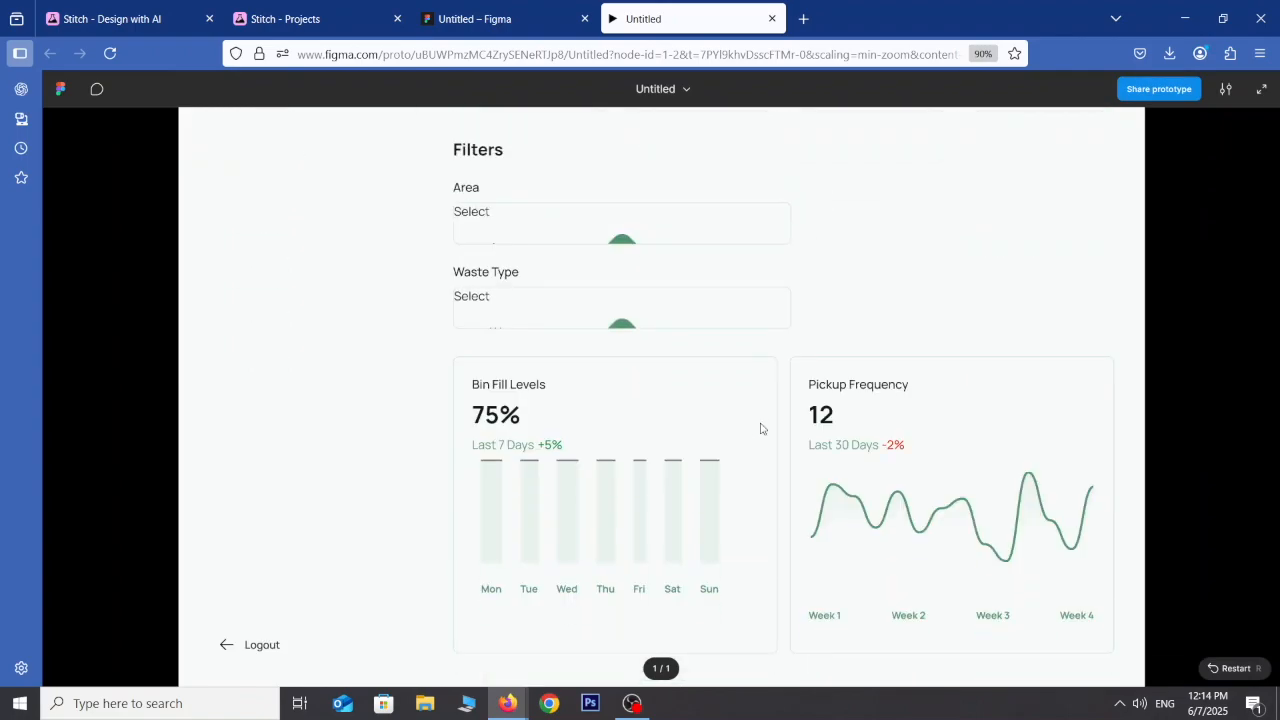
{"action": "scroll", "coordinate": [760, 428], "scroll_direction": "up", "scroll_amount": 5}
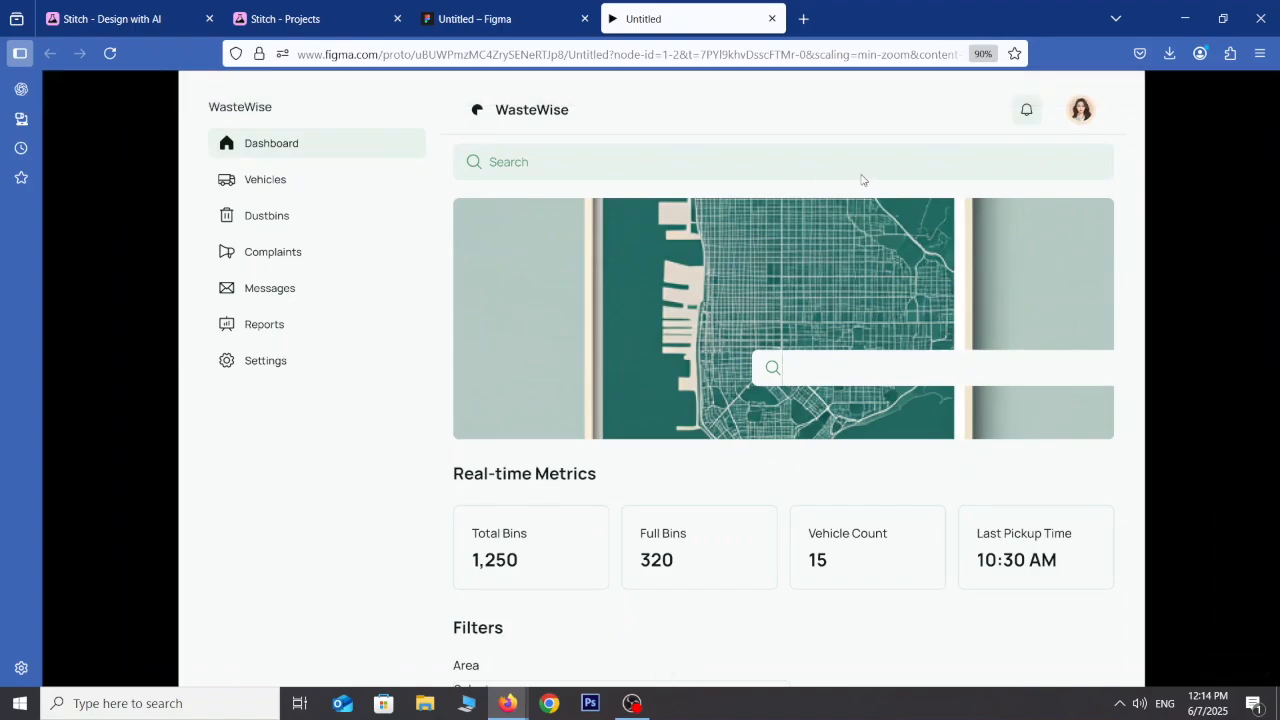
{"action": "scroll", "coordinate": [834, 243], "scroll_direction": "down", "scroll_amount": 5}
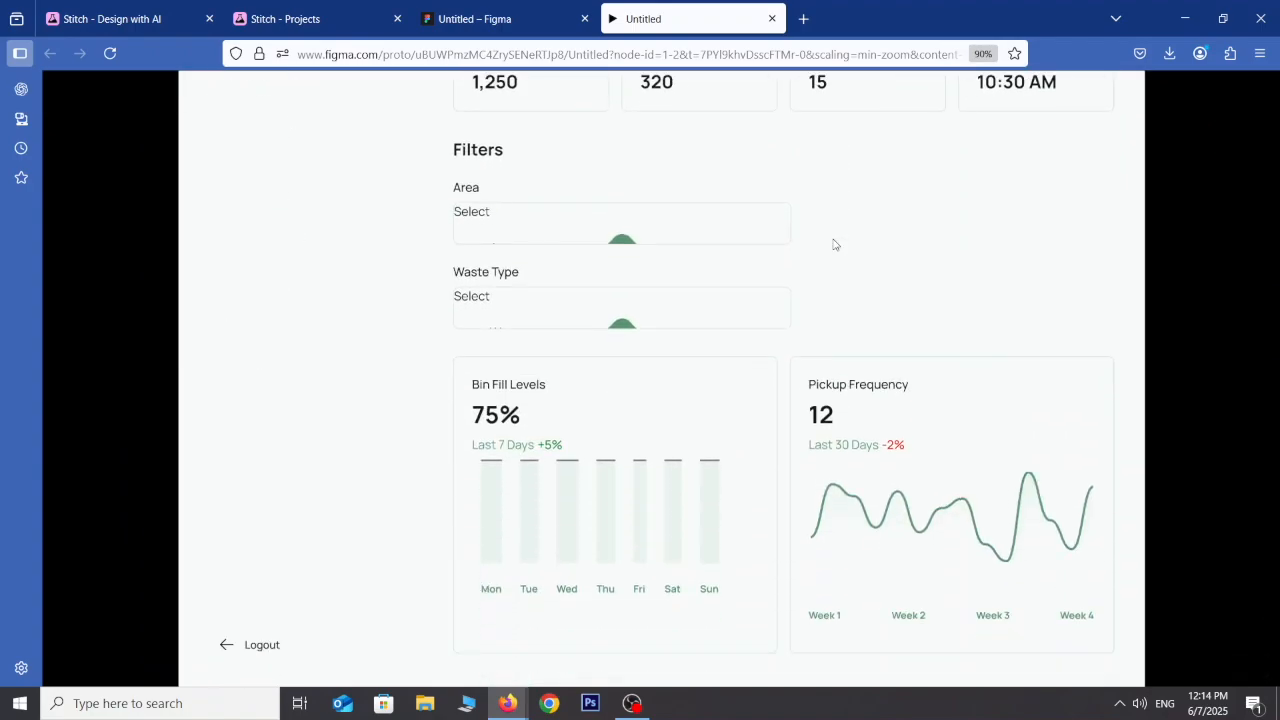
{"action": "scroll", "coordinate": [834, 244], "scroll_direction": "up", "scroll_amount": 5}
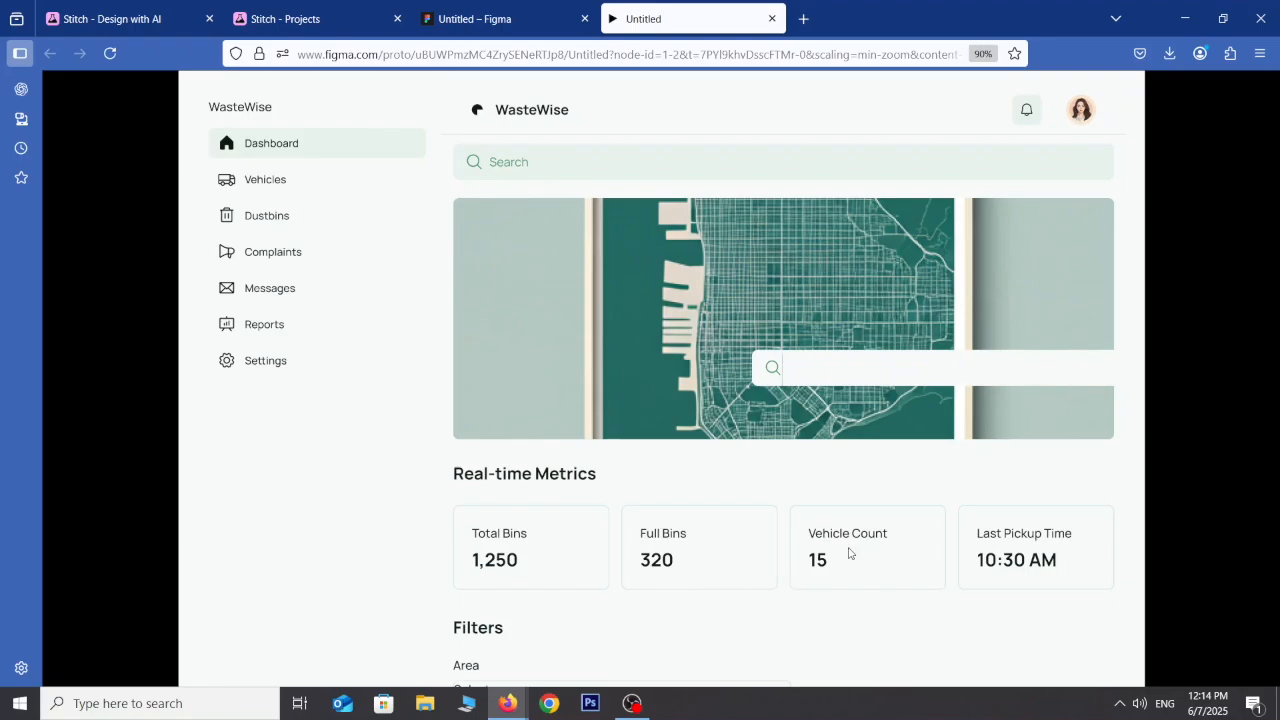
{"action": "scroll", "coordinate": [632, 640], "scroll_direction": "down", "scroll_amount": 3}
{"action": "scroll", "coordinate": [632, 640], "scroll_direction": "up", "scroll_amount": 3}
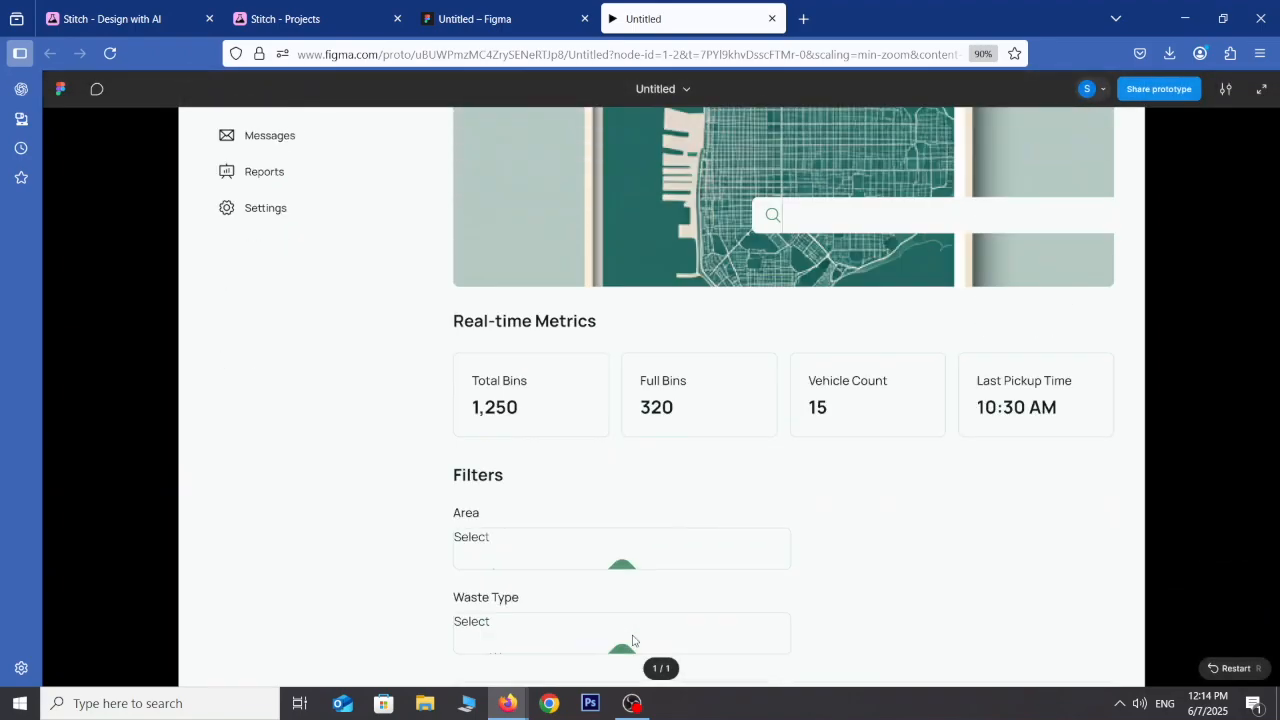
{"action": "left_click", "coordinate": [771, 19]}
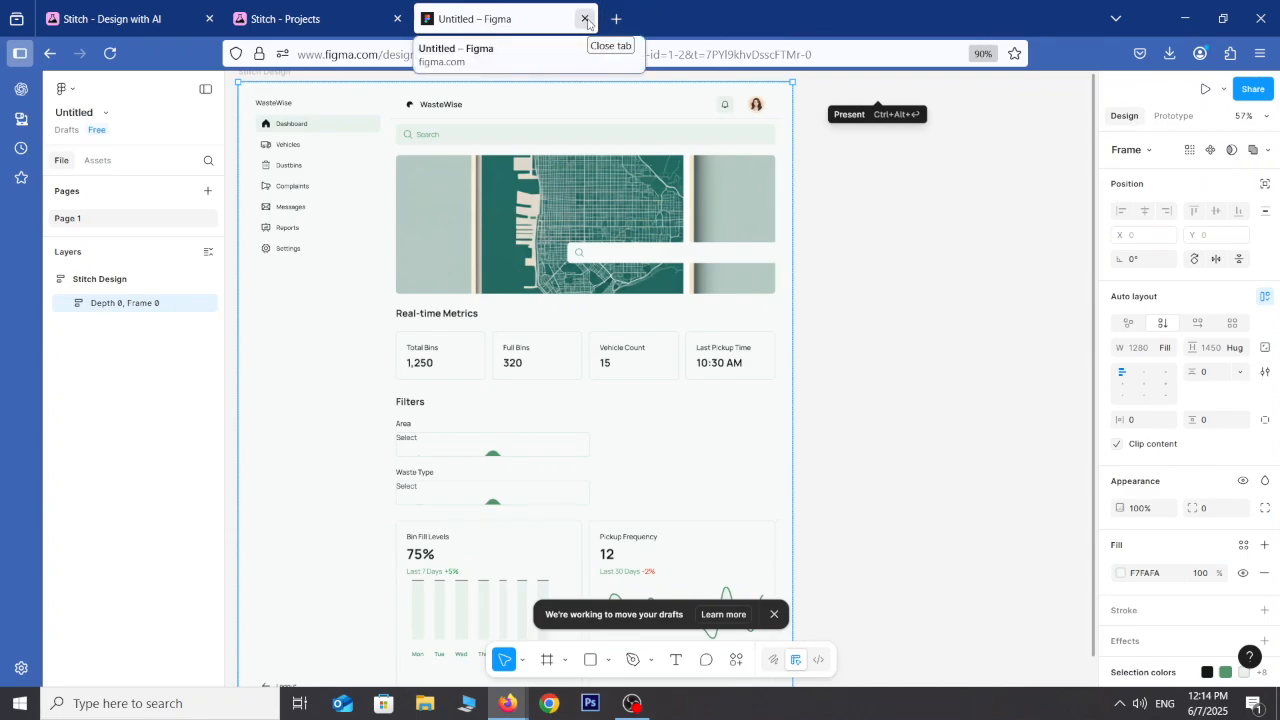
Return to the Stitch driver app project and answer "yes" to designing the Messages and Profile screens
{"action": "left_click", "coordinate": [394, 5]}
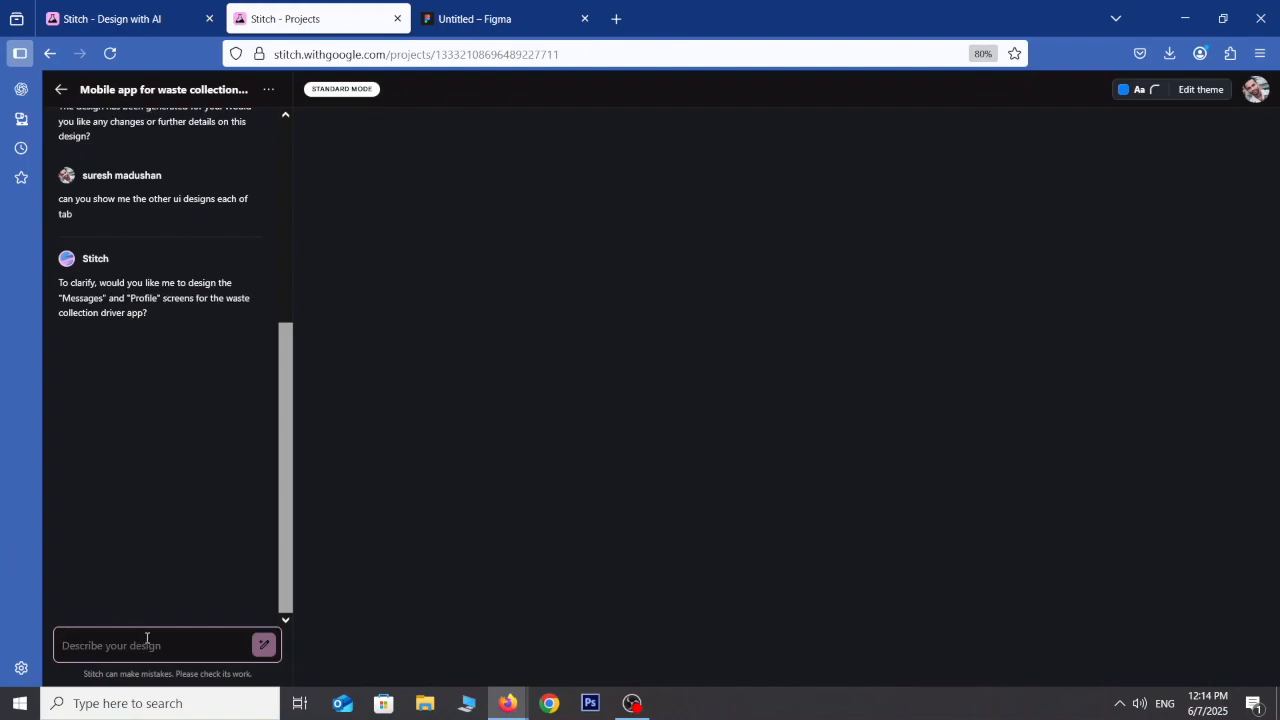
{"action": "type", "text": "yes"}
{"action": "key", "text": "BackSpace"}
{"action": "key", "text": "BackSpace"}
{"action": "key", "text": "BackSpace"}
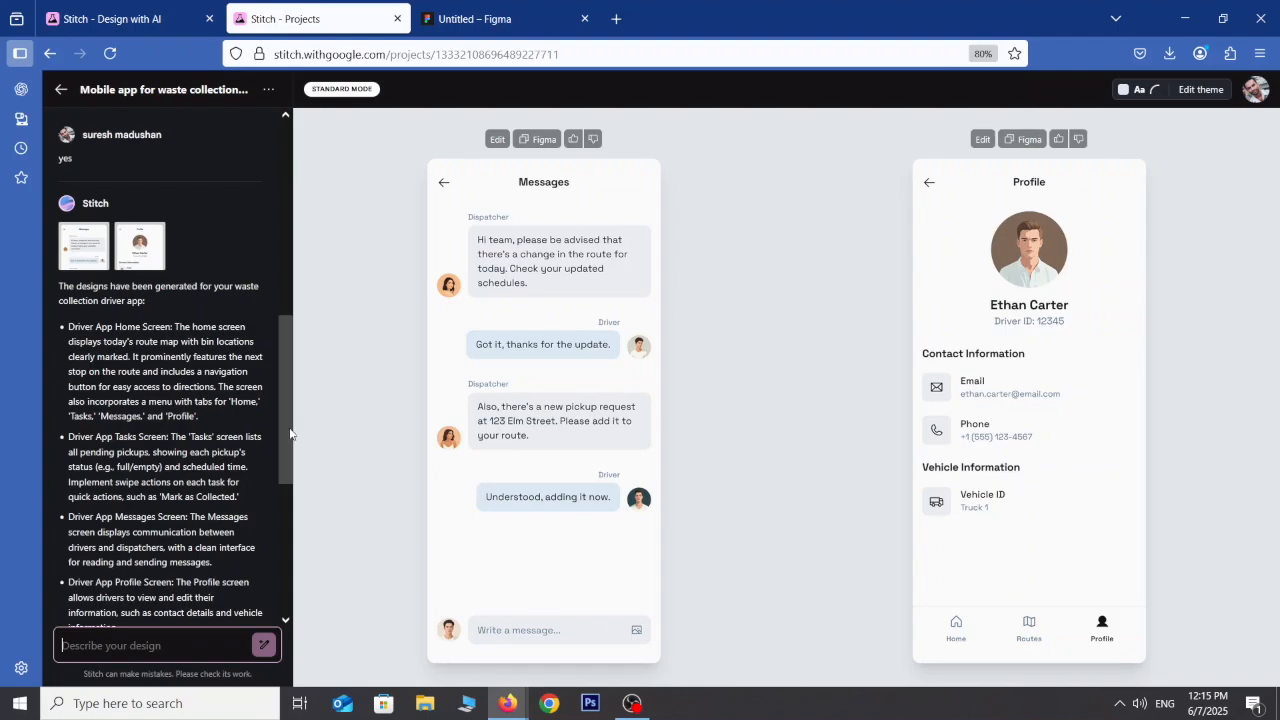
Read Stitch's description of the generated driver app screens and send the follow-up prompt "show the all of UI tabs"
{"action": "scroll", "coordinate": [283, 448], "scroll_direction": "down", "scroll_amount": 2}
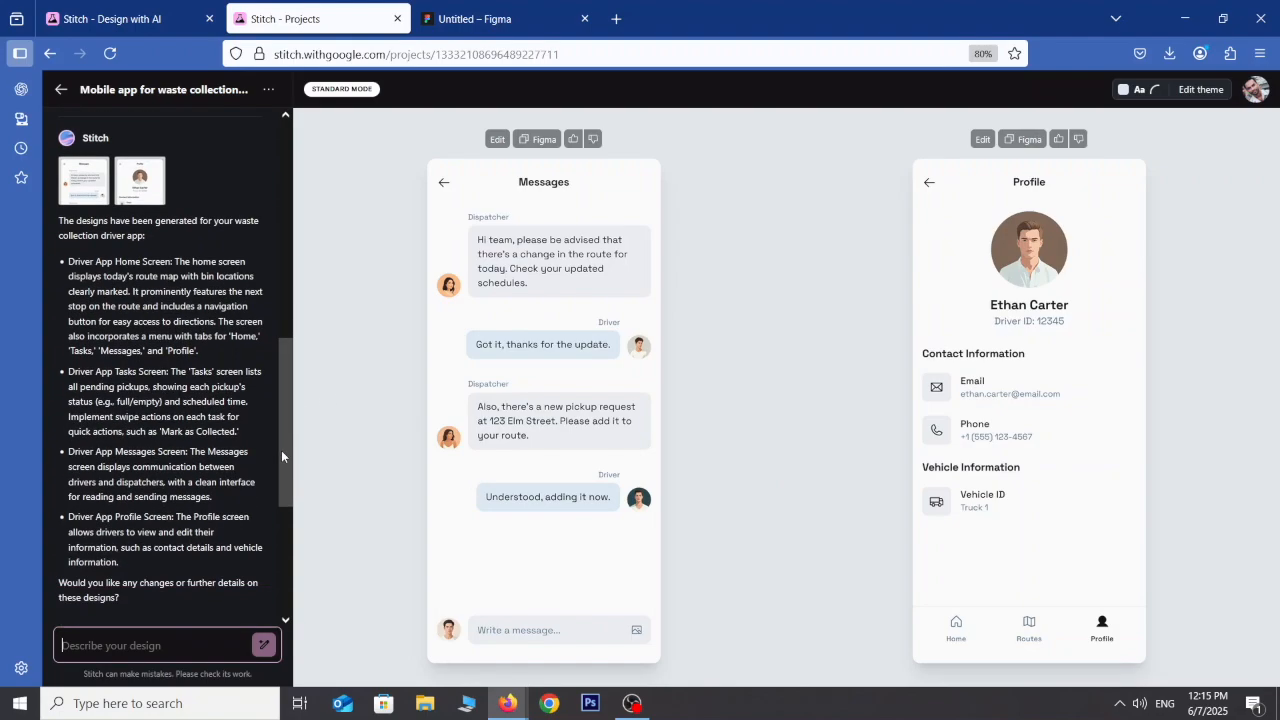
{"action": "left_click_drag", "start_coordinate": [282, 467], "coordinate": [296, 584]}
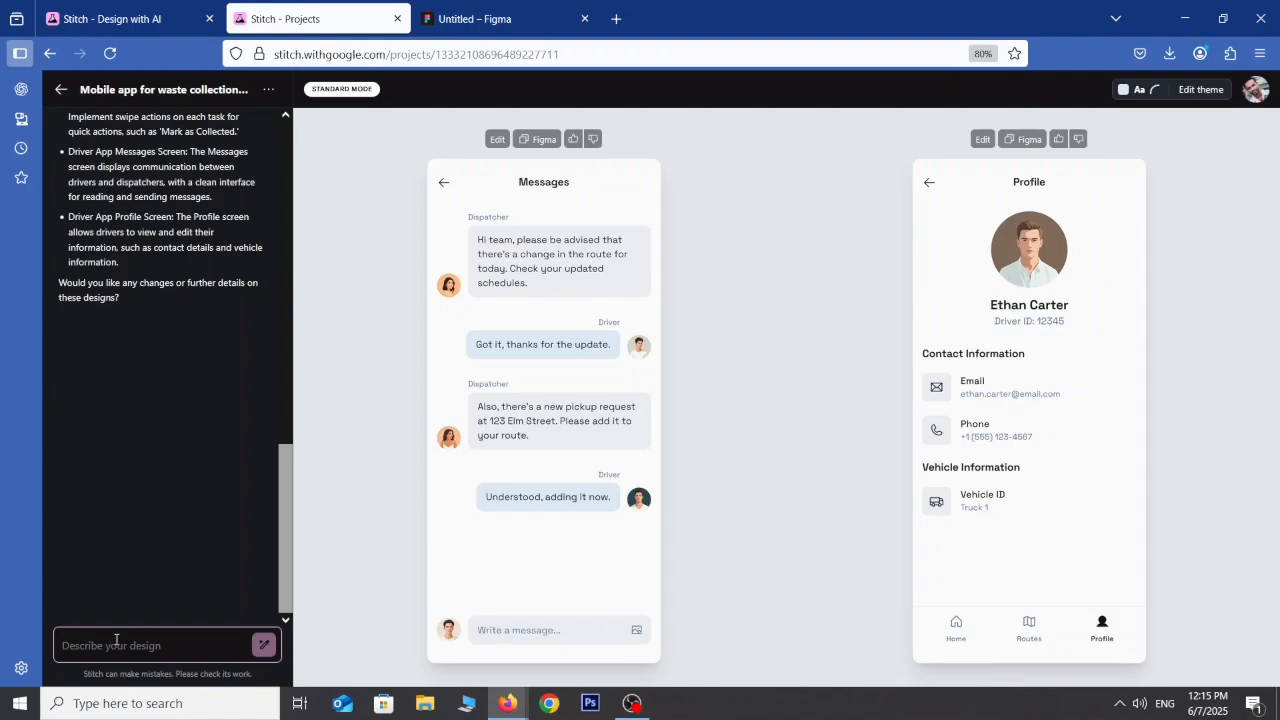
{"action": "type", "text": "show "}
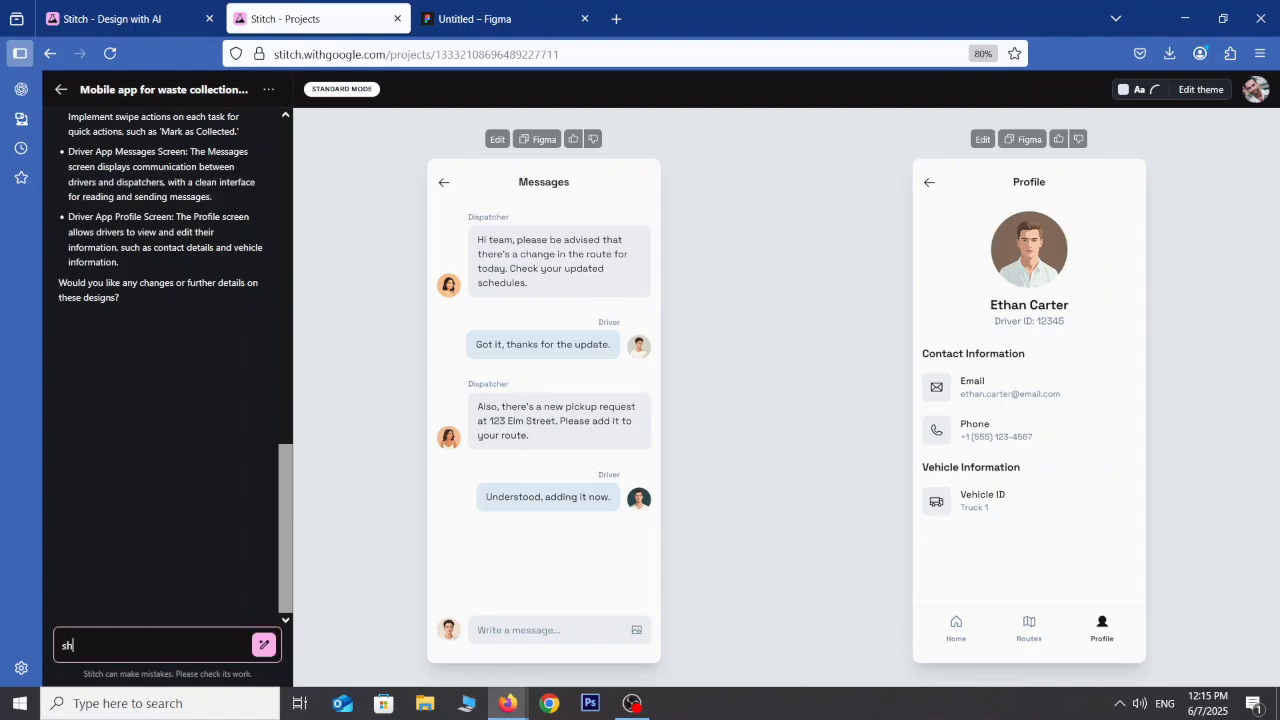
{"action": "type", "text": "the  all of root"}
{"action": "key", "text": "BackSpace"}
{"action": "key", "text": "BackSpace"}
{"action": "key", "text": "BackSpace"}
{"action": "key", "text": "BackSpace"}
{"action": "type", "text": "UI tabs"}
{"action": "key", "text": "Return"}
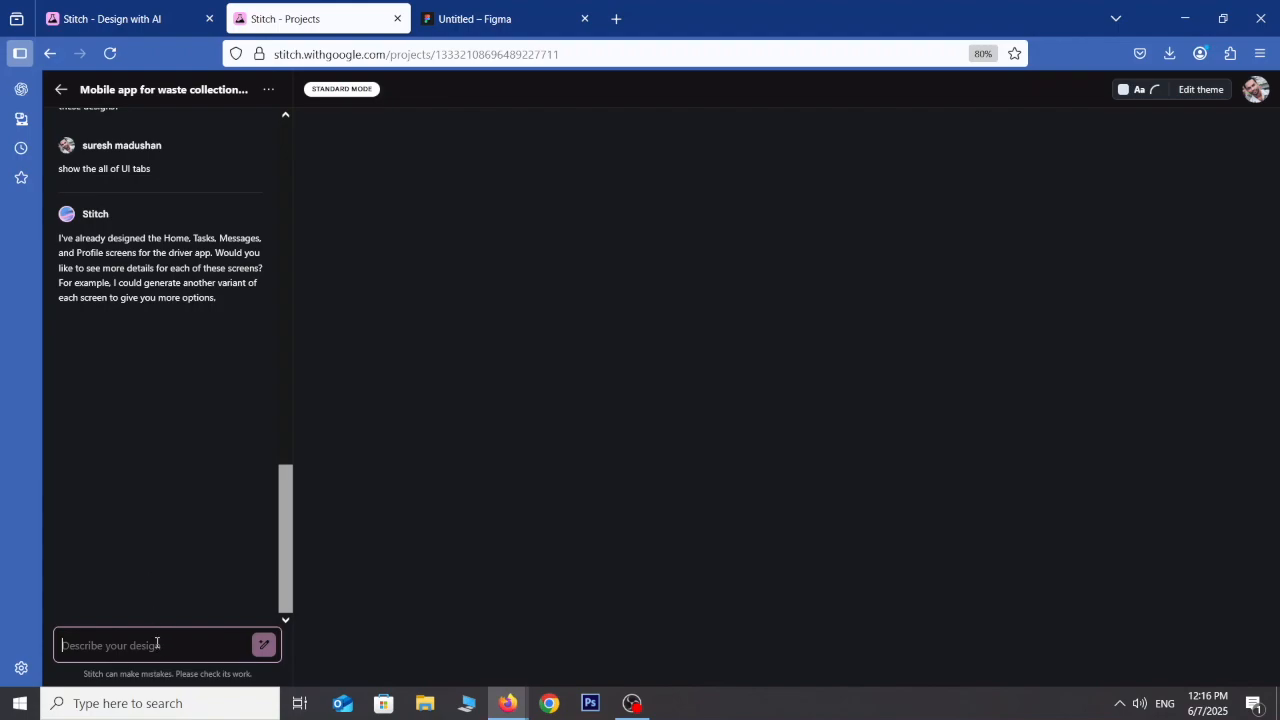
Reply to Stitch with "yes and show the all ui you have design on here" and preview the generated Messages screen
{"action": "type", "text": "y"}
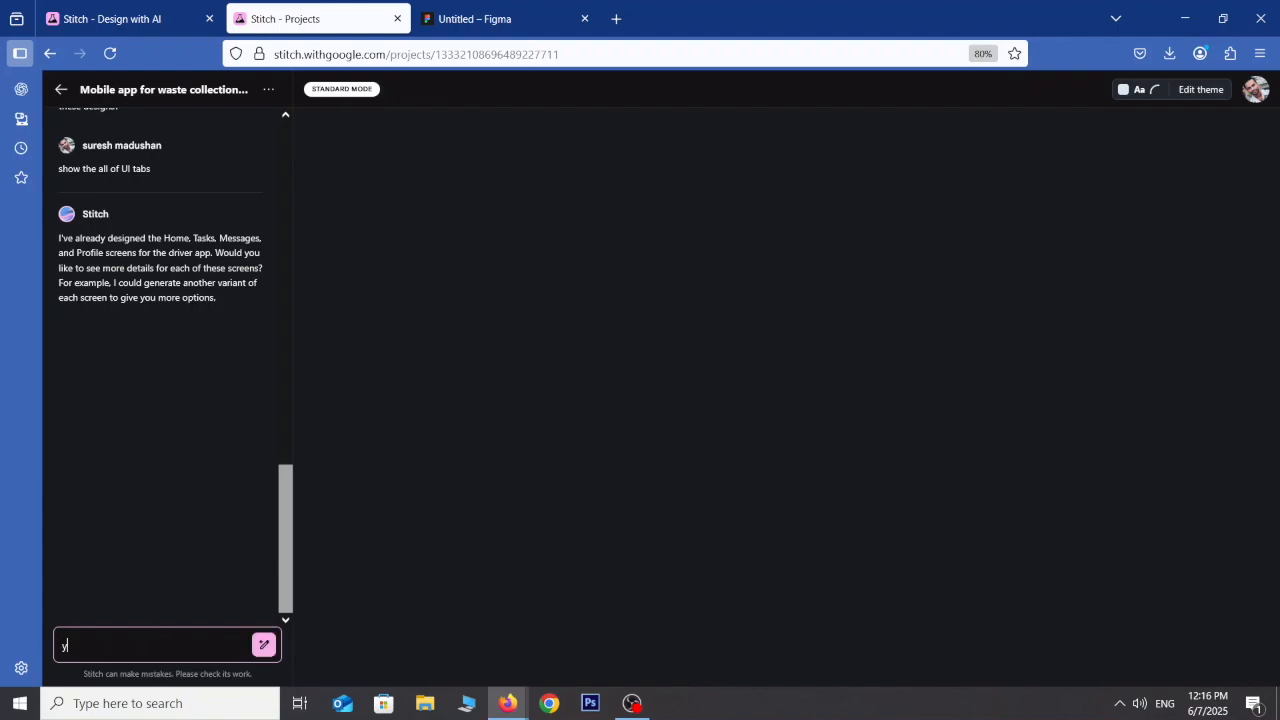
{"action": "type", "text": "es and show the all ui you have desig"}
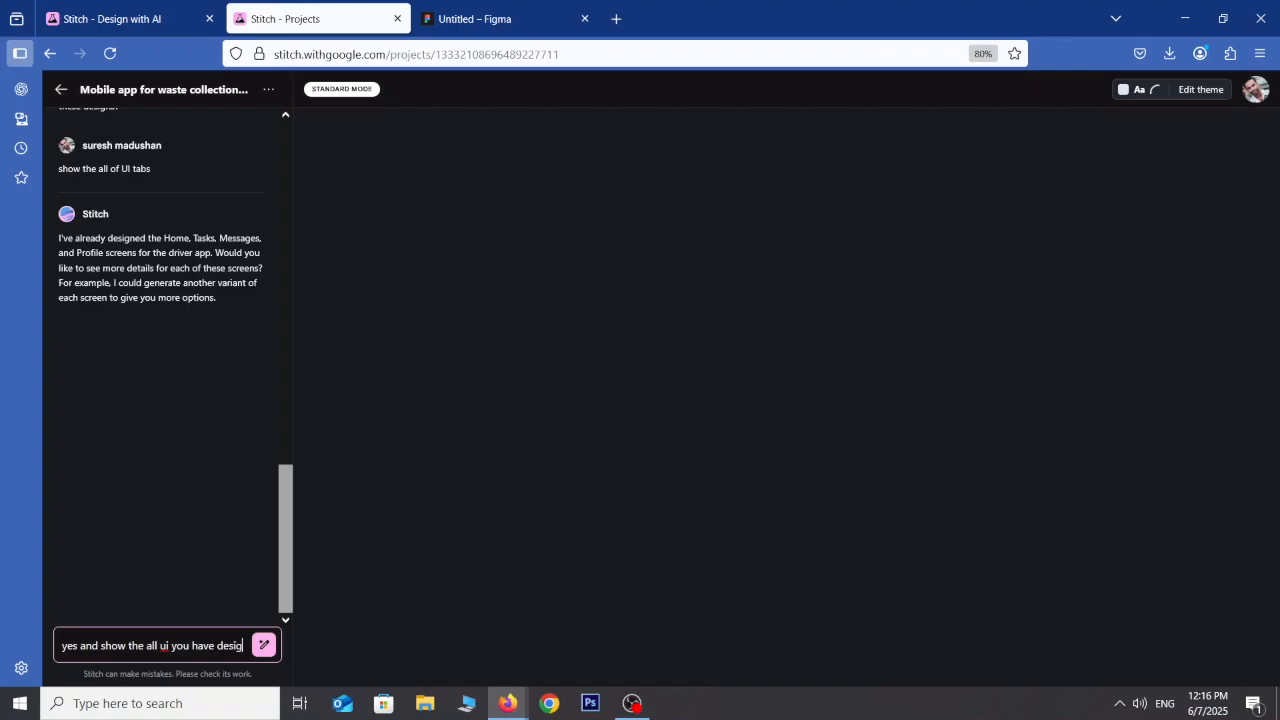
{"action": "type", "text": "n on her"}
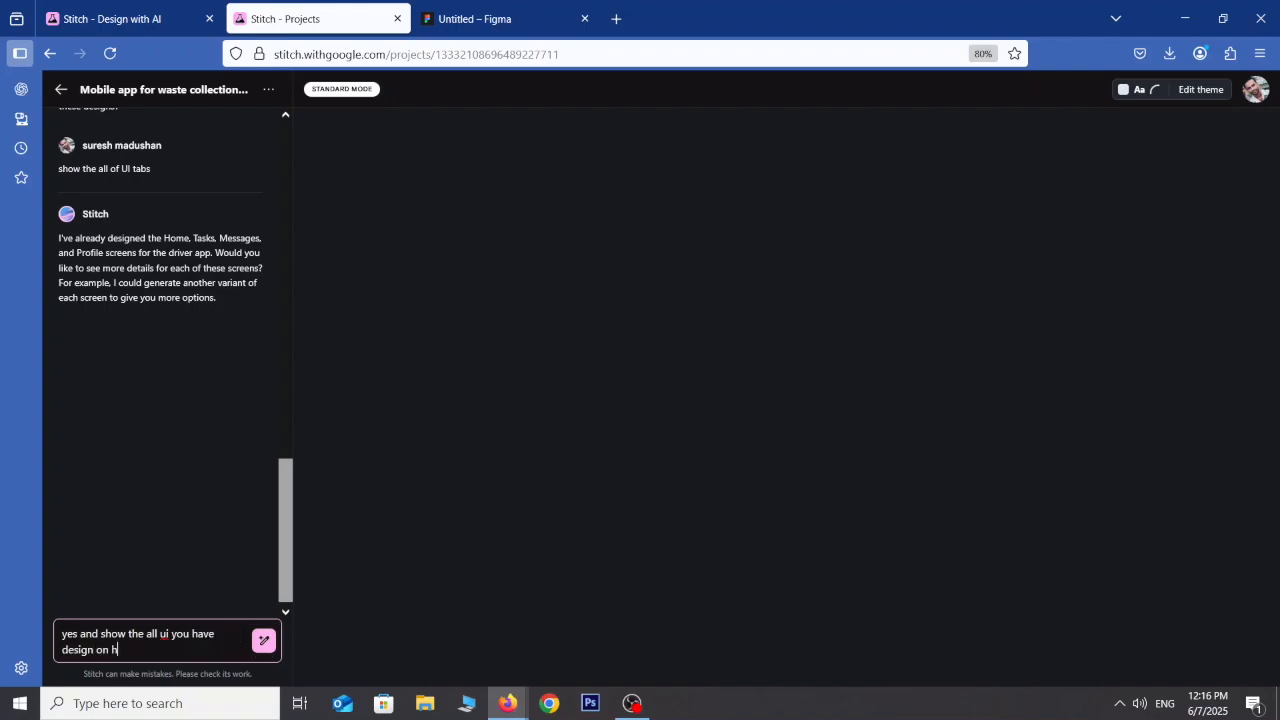
{"action": "type", "text": "e"}
{"action": "key", "text": "Return"}
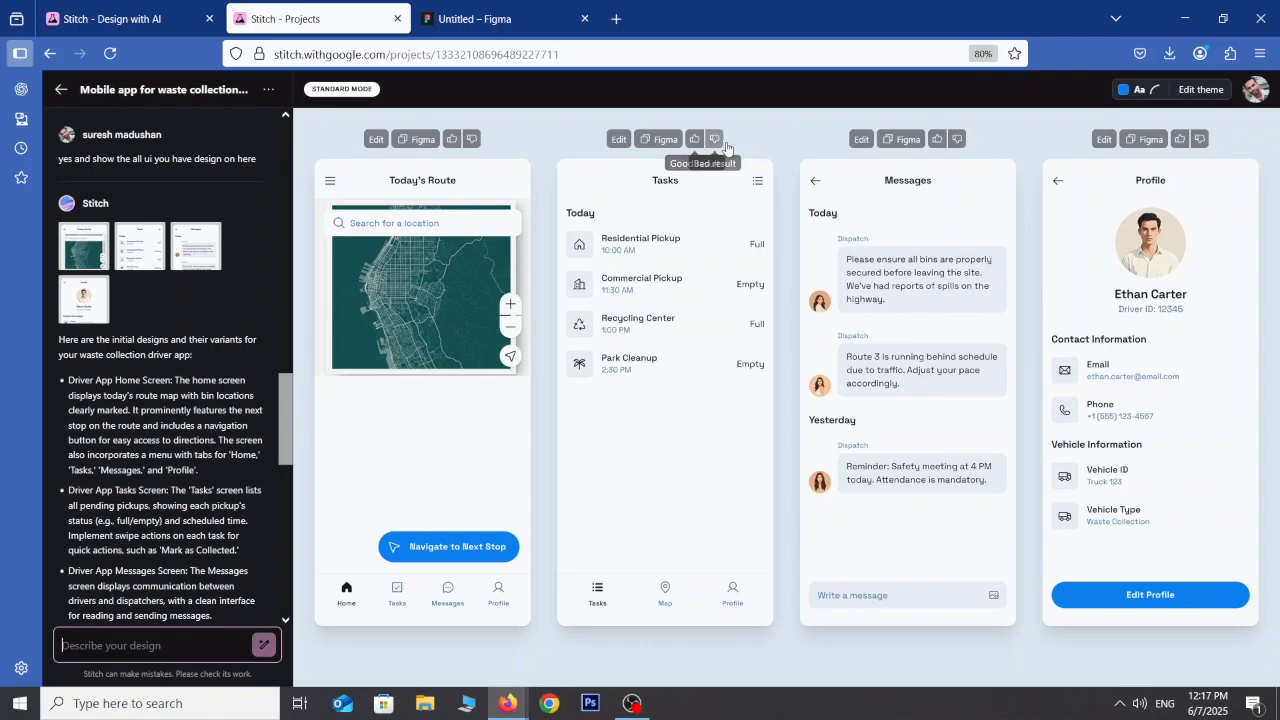
{"action": "left_click", "coordinate": [960, 440]}
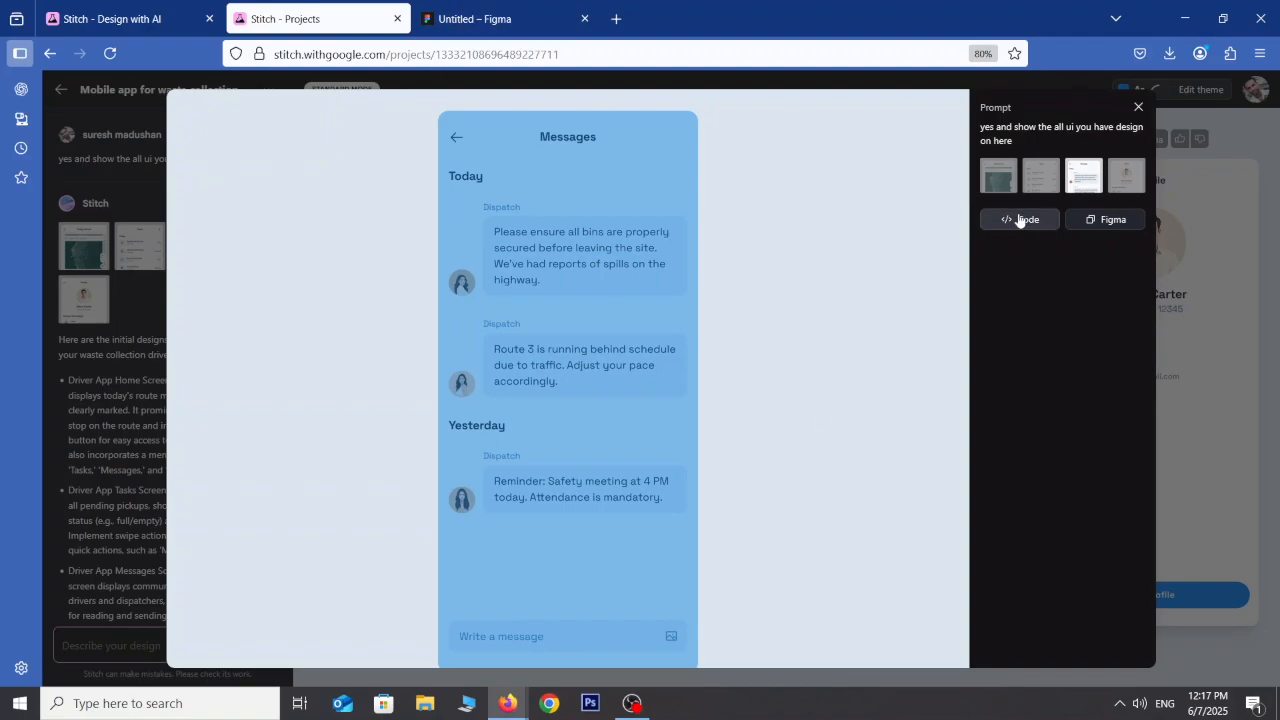
{"action": "left_click", "coordinate": [1138, 108]}
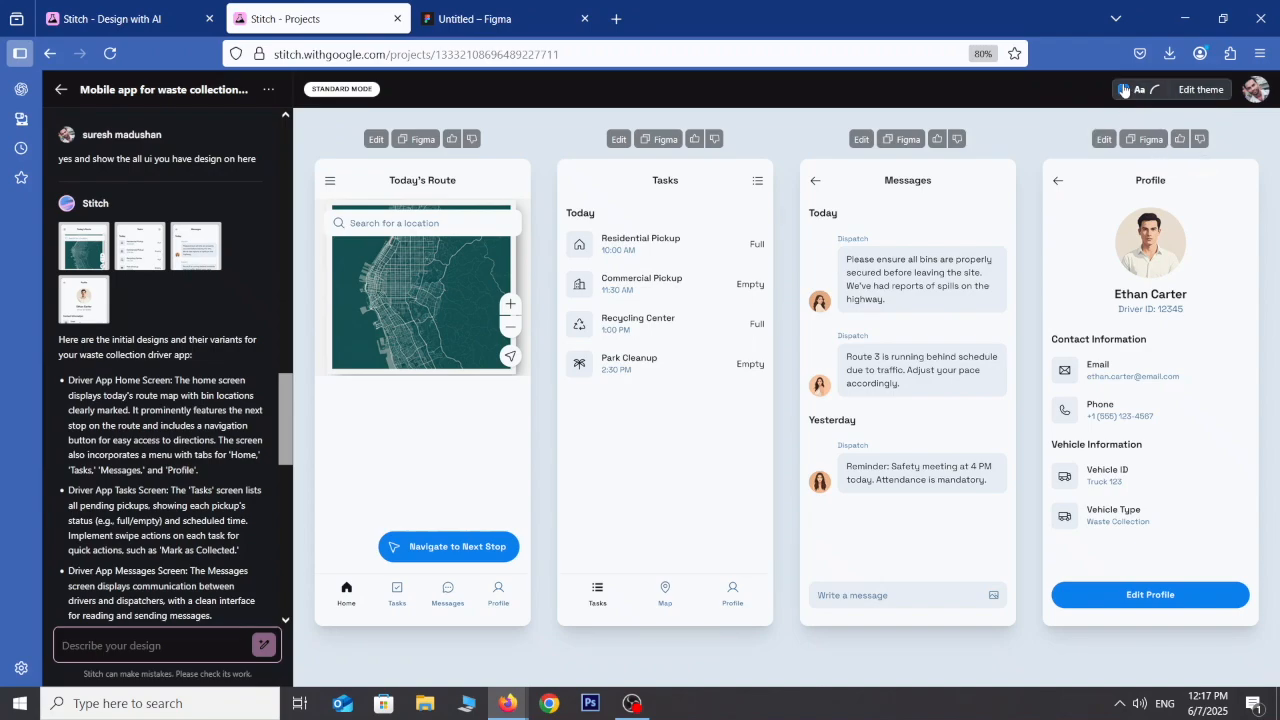
Apply the green #39E079 theme color to the driver app screens, dismissing the low-battery notice and closing the theme settings
{"action": "left_click", "coordinate": [1126, 90]}
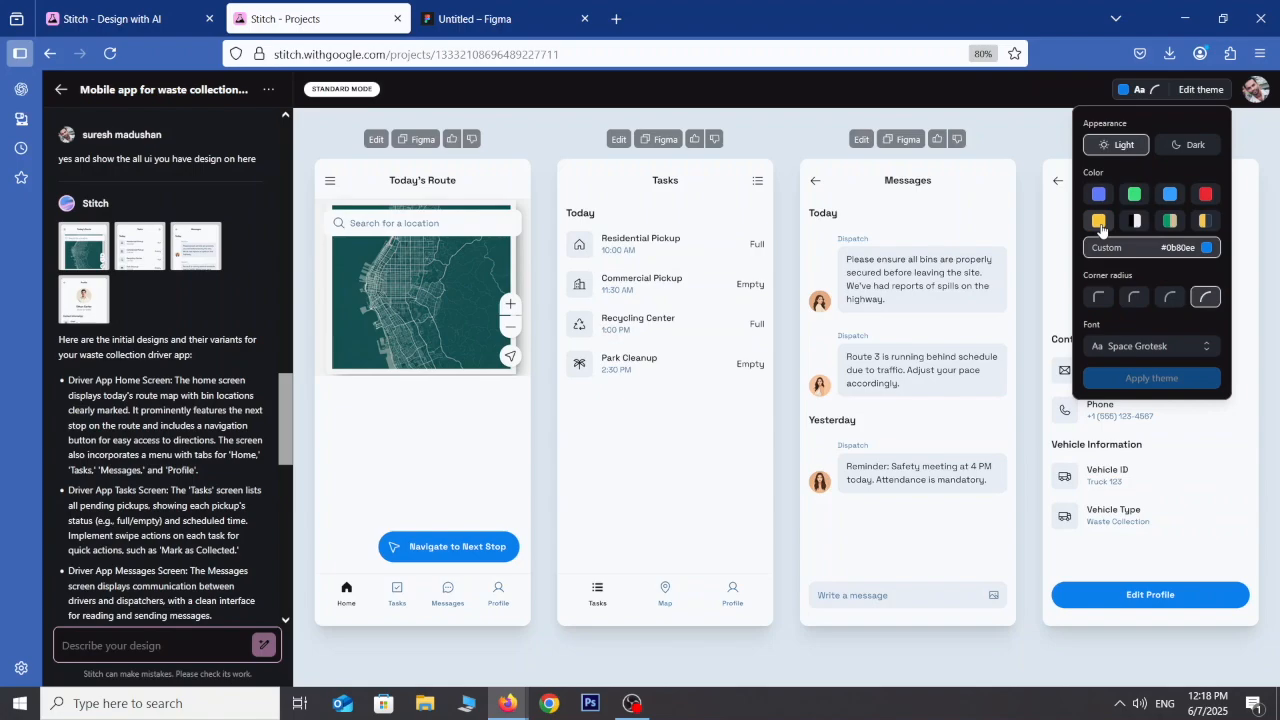
{"action": "left_click", "coordinate": [1134, 194]}
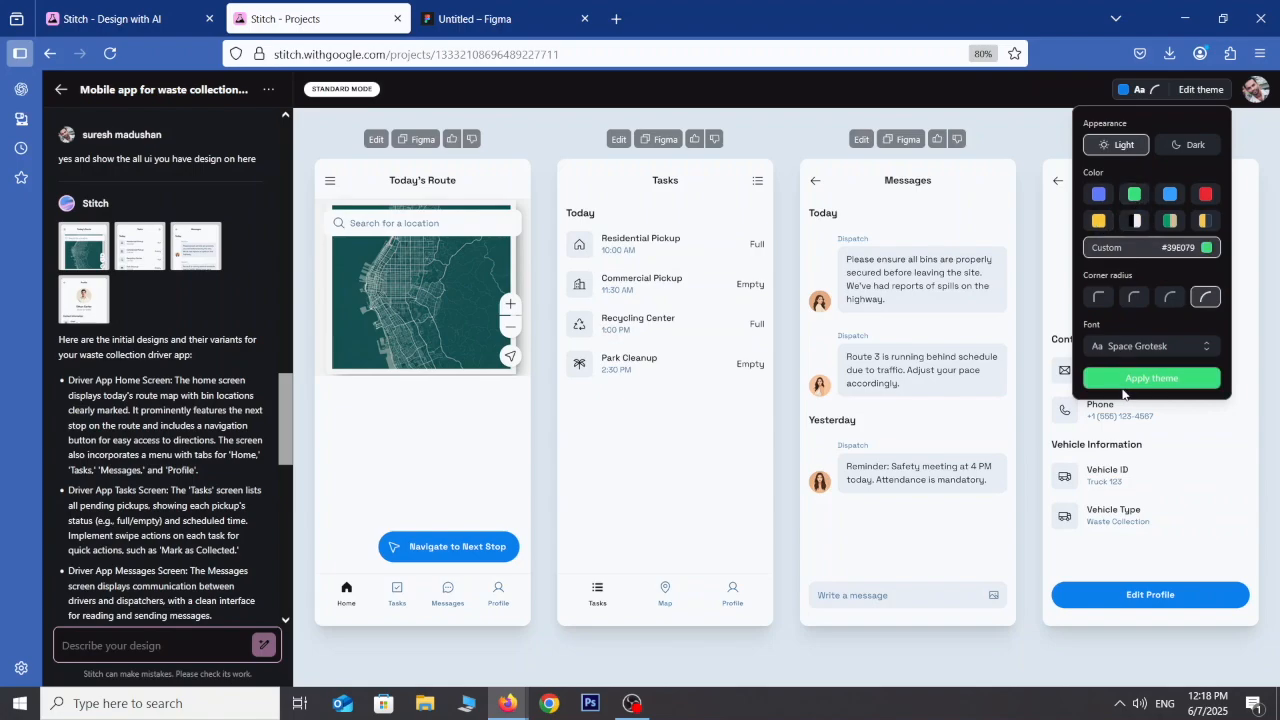
{"action": "left_click", "coordinate": [1123, 379]}
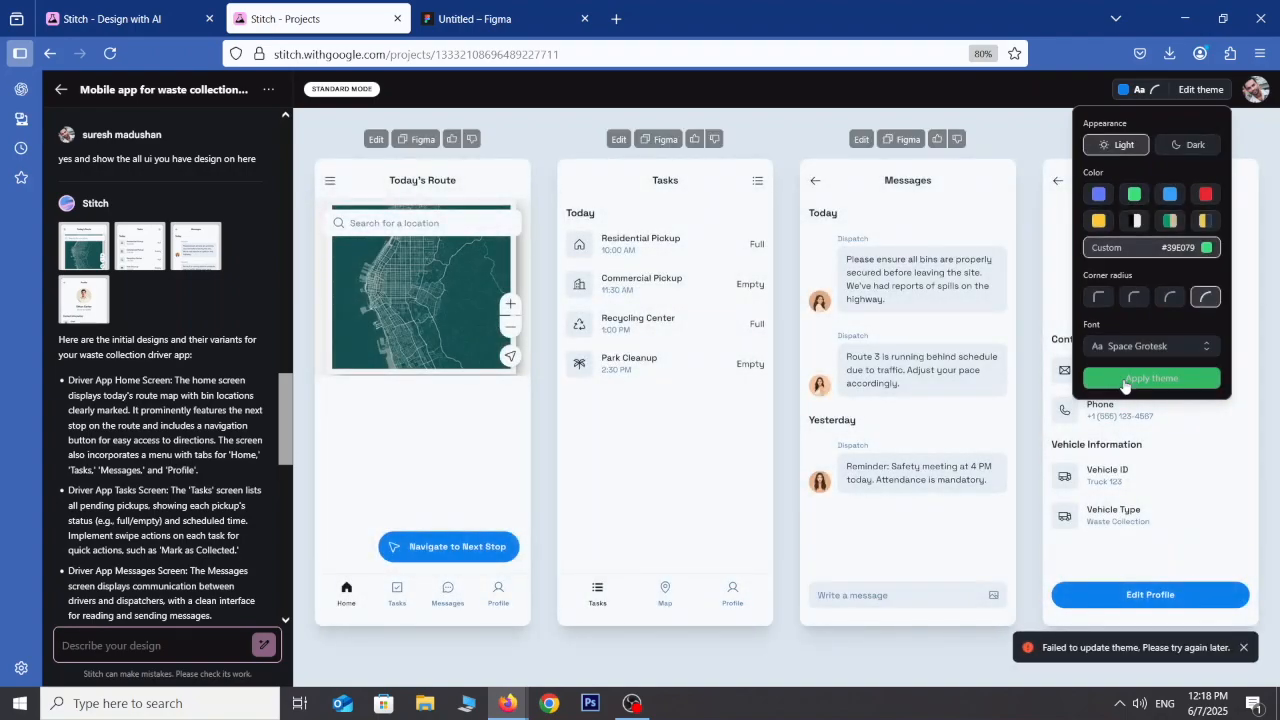
{"action": "left_click", "coordinate": [1131, 92]}
{"action": "left_click", "coordinate": [1131, 92]}
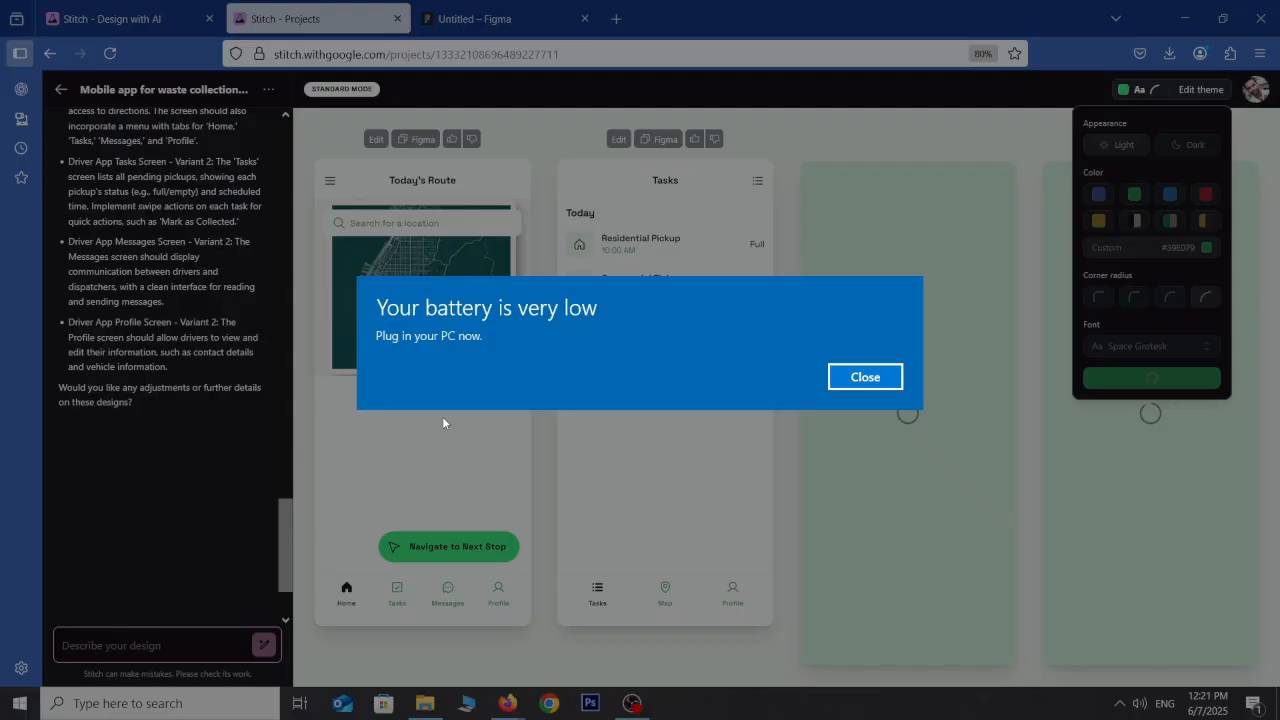
{"action": "left_click", "coordinate": [864, 376]}
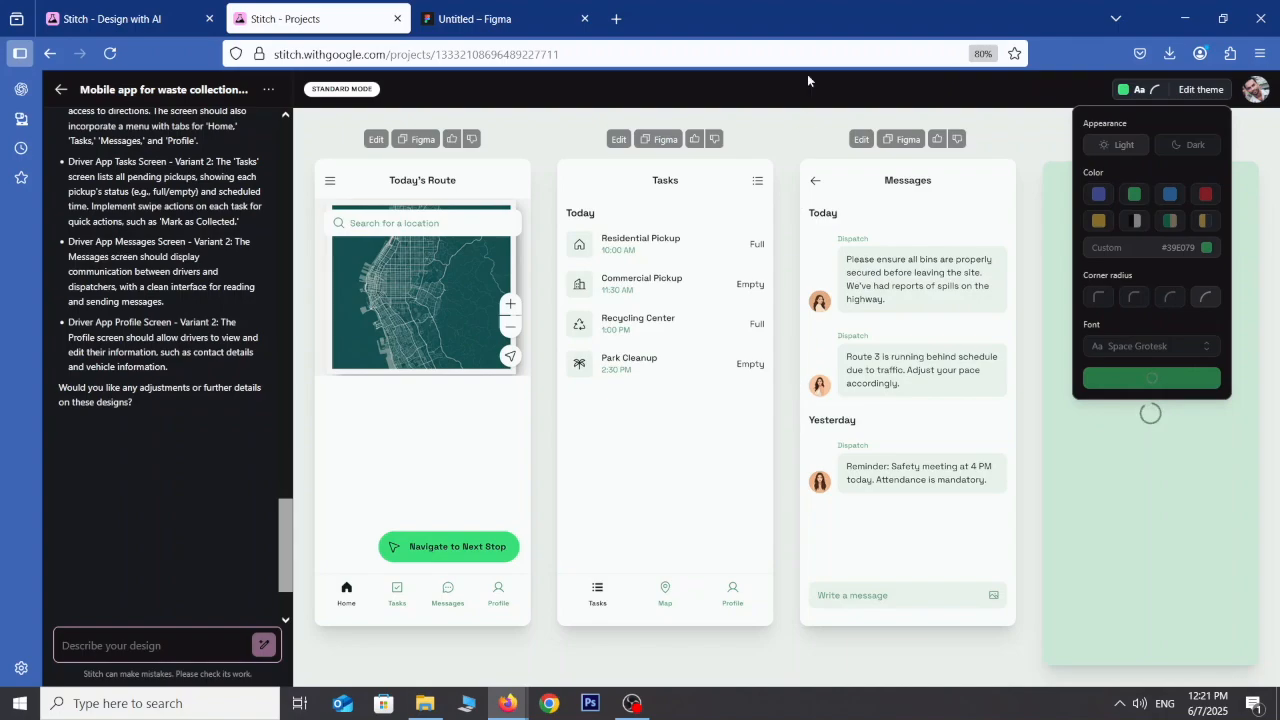
{"action": "left_click", "coordinate": [1205, 90]}
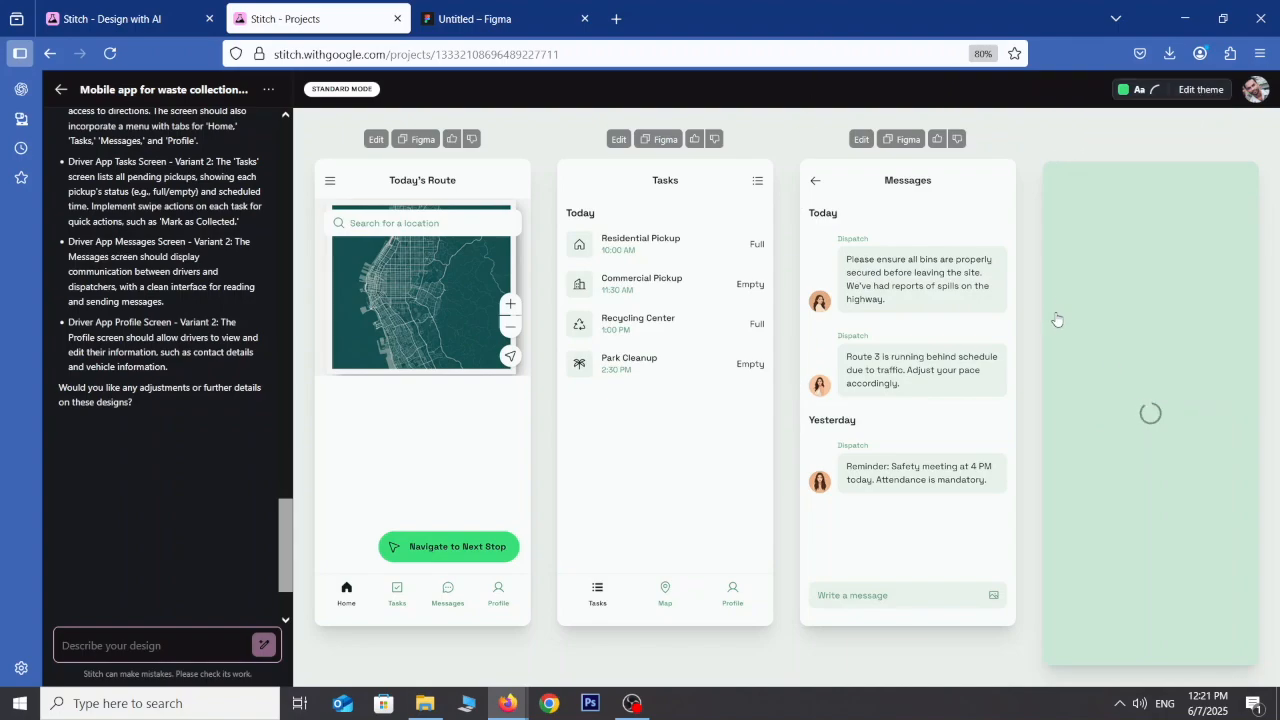